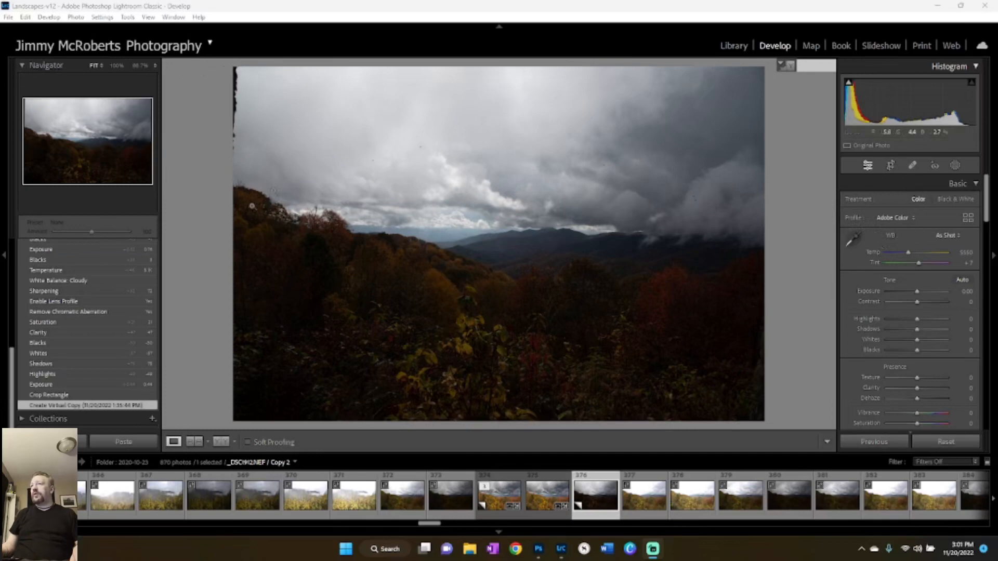
Crop the photo slightly to trim the dark strip along its left edge.
{"action": "key", "text": "r"}
{"action": "mouse_move", "coordinate": [233, 243]}
{"action": "left_mouse_down"}
{"action": "mouse_move", "coordinate": [256, 244]}
{"action": "mouse_move", "coordinate": [244, 246]}
{"action": "left_mouse_up"}
{"action": "double_click", "coordinate": [487, 267]}
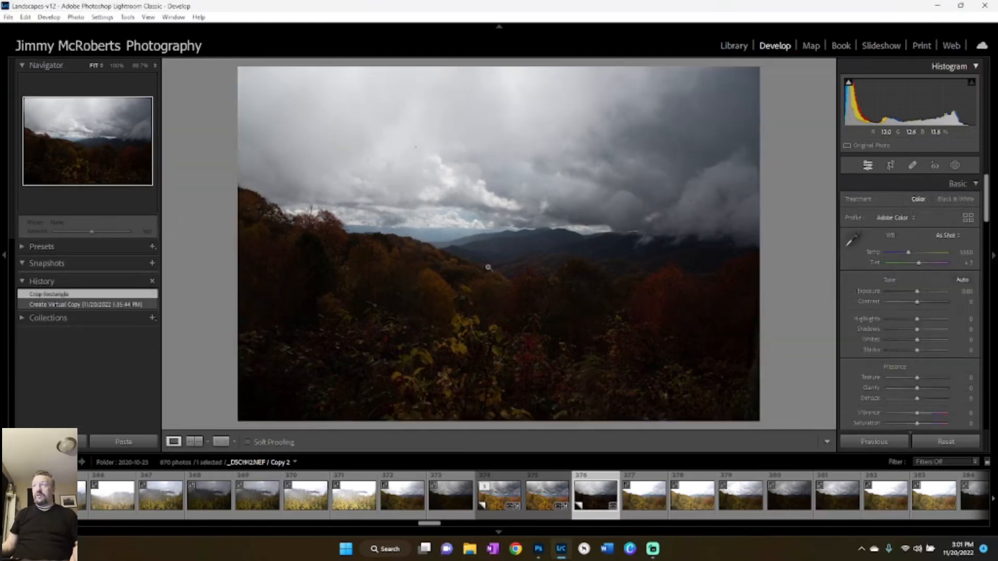
{"action": "left_click", "coordinate": [369, 162]}
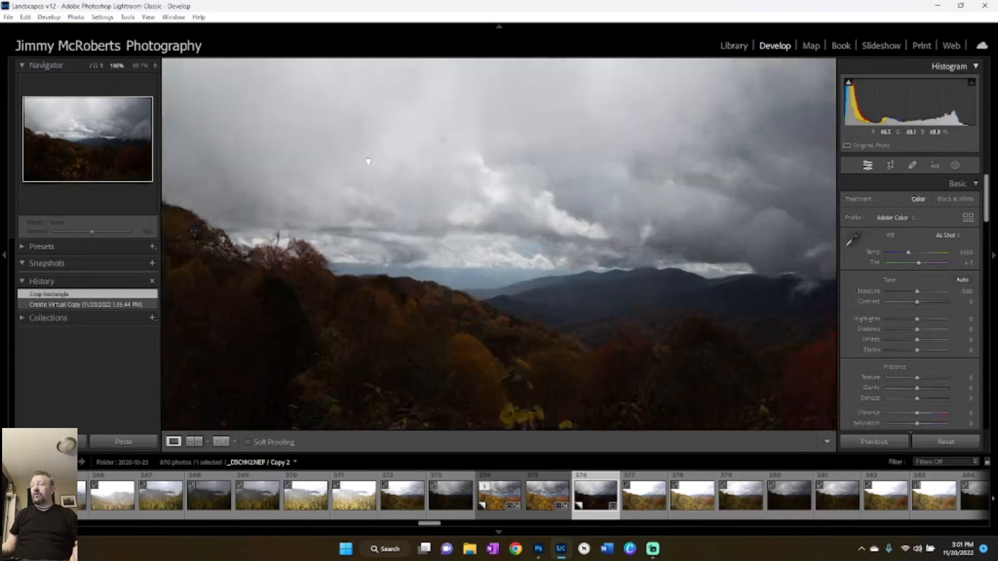
{"action": "left_click", "coordinate": [434, 218]}
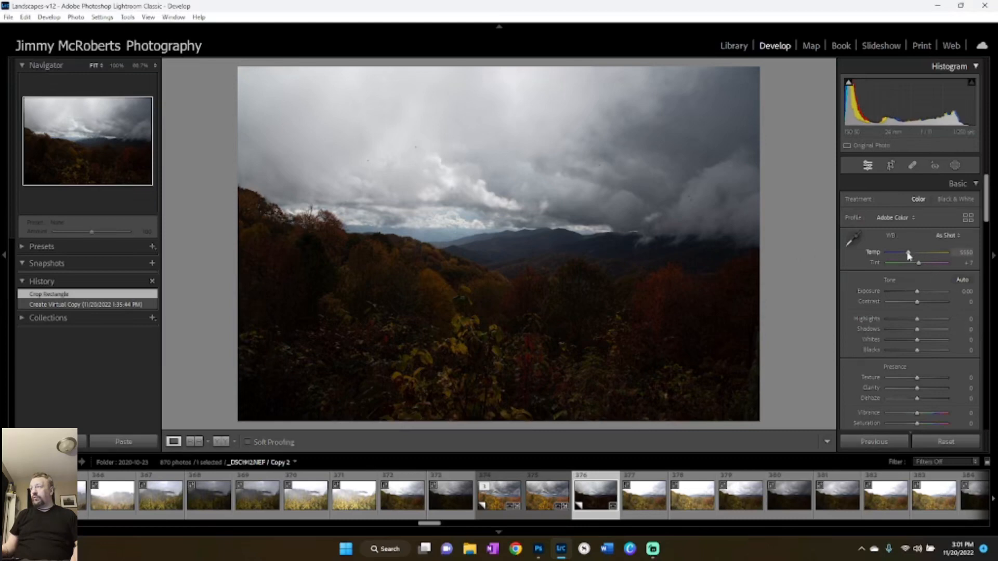
Set the photo's exposure to −0.44, highlights to +11, shadows to +63, whites to +40 and blacks to +54.
{"action": "left_click_drag", "start_coordinate": [919, 289], "coordinate": [917, 291]}
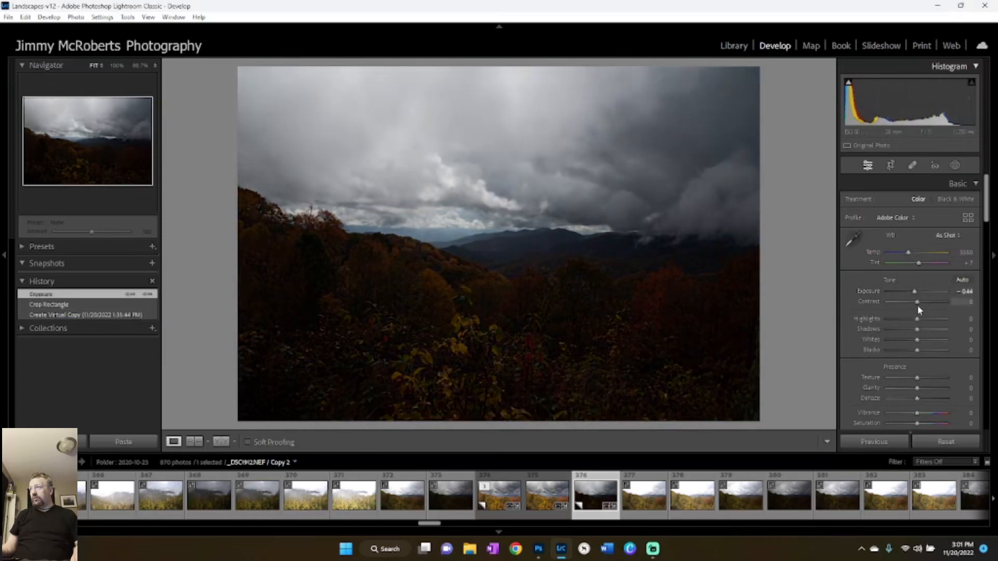
{"action": "mouse_move", "coordinate": [919, 318]}
{"action": "left_mouse_down"}
{"action": "mouse_move", "coordinate": [925, 331]}
{"action": "mouse_move", "coordinate": [945, 333]}
{"action": "mouse_move", "coordinate": [935, 330]}
{"action": "left_mouse_up"}
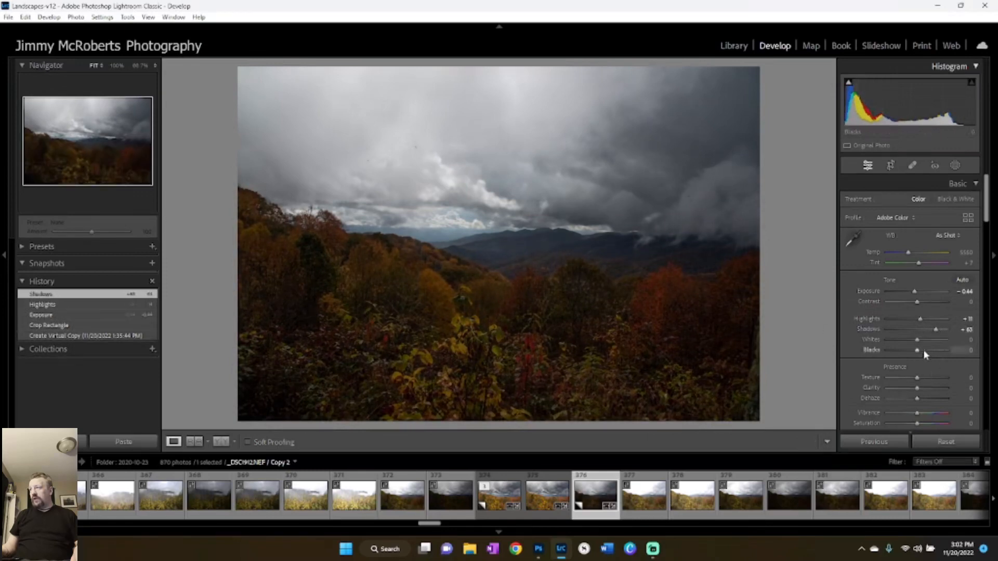
{"action": "mouse_move", "coordinate": [918, 349]}
{"action": "left_mouse_down"}
{"action": "mouse_move", "coordinate": [934, 355]}
{"action": "mouse_move", "coordinate": [921, 339]}
{"action": "mouse_move", "coordinate": [931, 342]}
{"action": "left_mouse_up"}
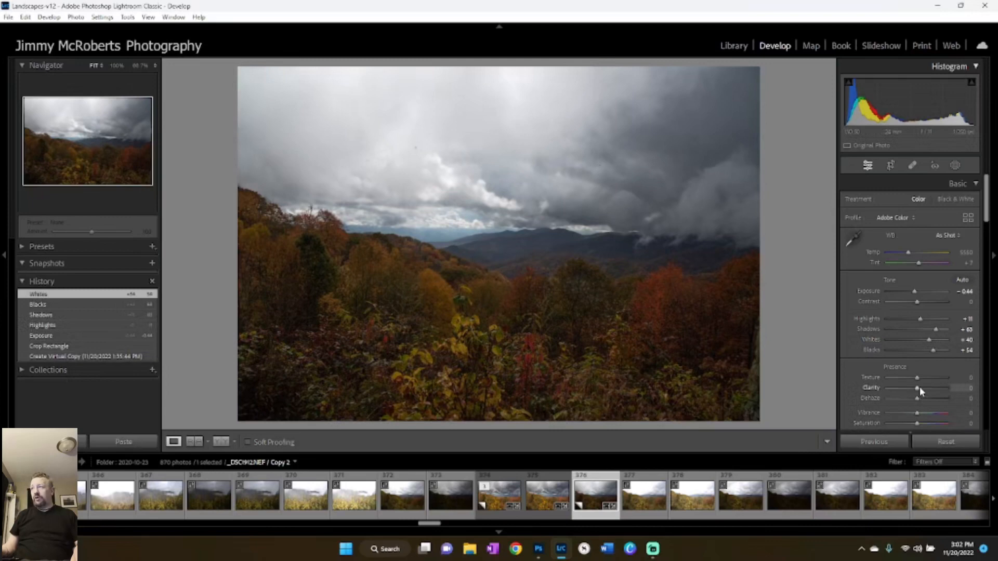
Set the photo's clarity to +44 and its saturation to +30.
{"action": "left_click_drag", "start_coordinate": [921, 388], "coordinate": [867, 393]}
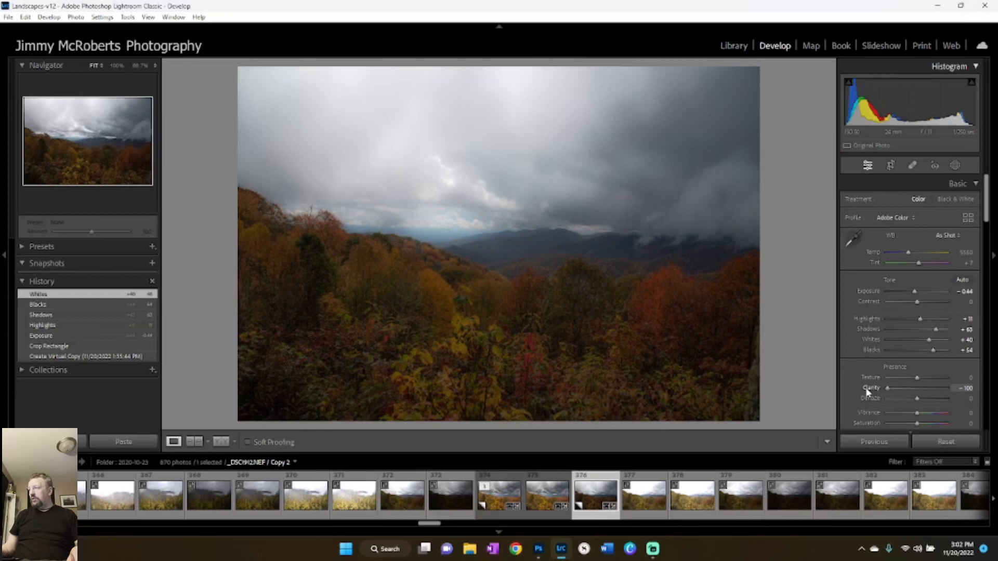
{"action": "left_click_drag", "start_coordinate": [871, 385], "coordinate": [931, 394]}
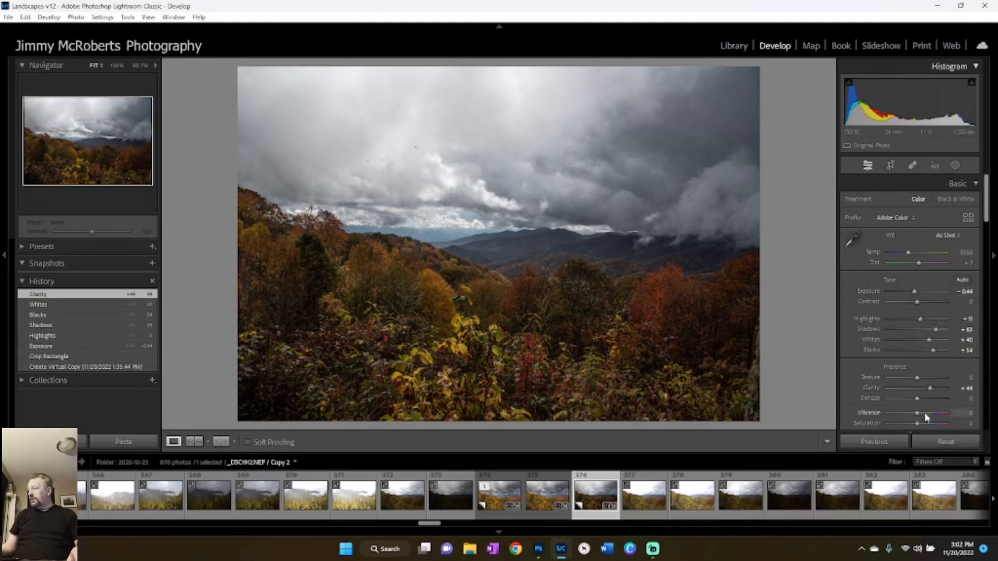
{"action": "left_click_drag", "start_coordinate": [918, 427], "coordinate": [926, 426]}
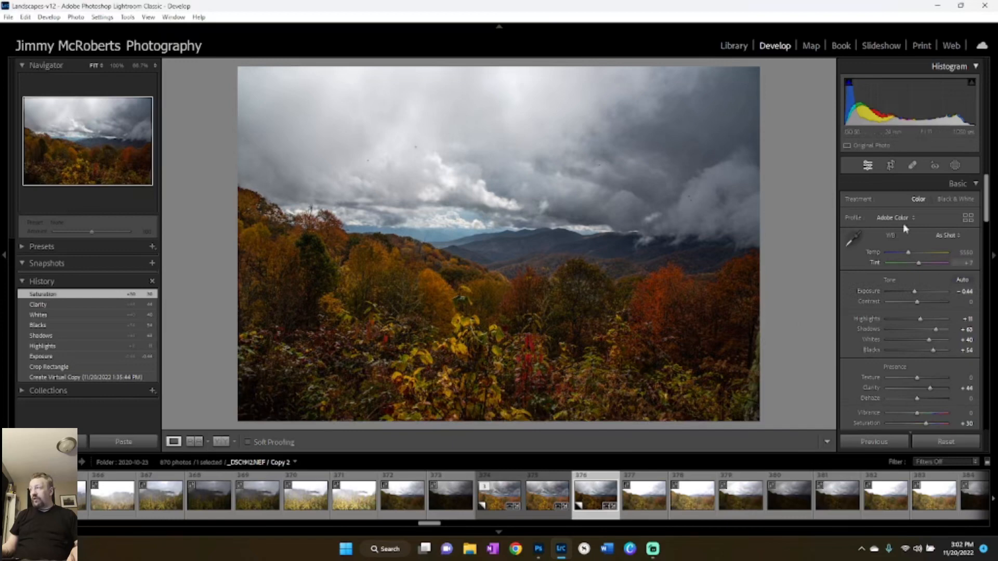
Remove chromatic aberration and enable the lens profile corrections for the photo.
{"action": "scroll", "coordinate": [899, 360], "scroll_direction": "down", "scroll_amount": 10}
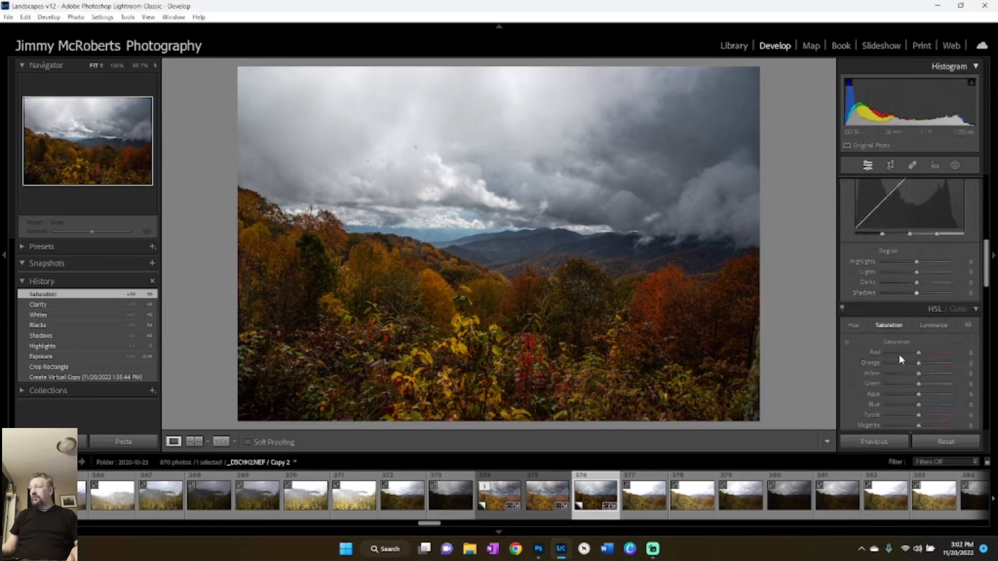
{"action": "scroll", "coordinate": [902, 352], "scroll_direction": "down", "scroll_amount": 5}
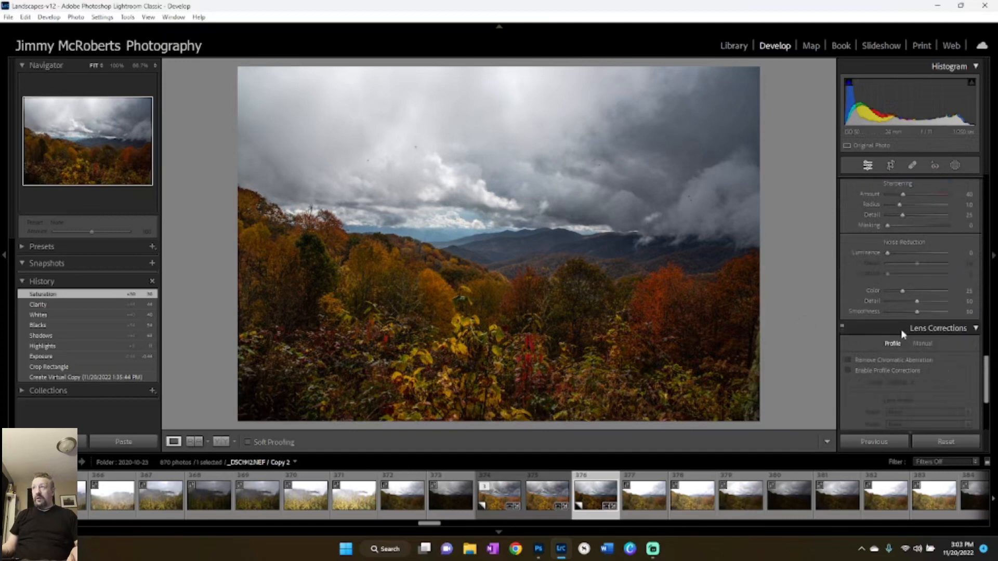
{"action": "left_click", "coordinate": [883, 290]}
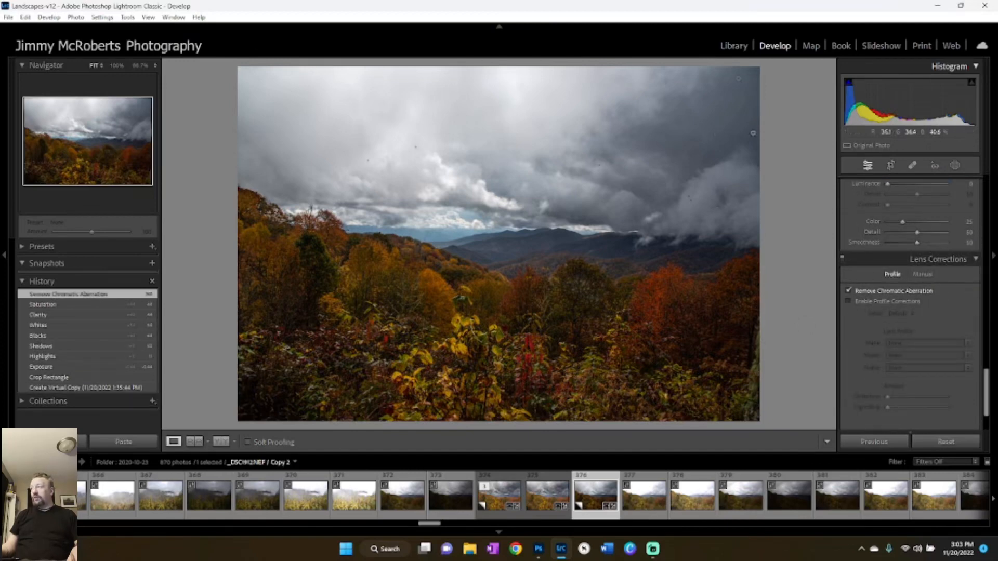
{"action": "left_click", "coordinate": [889, 302]}
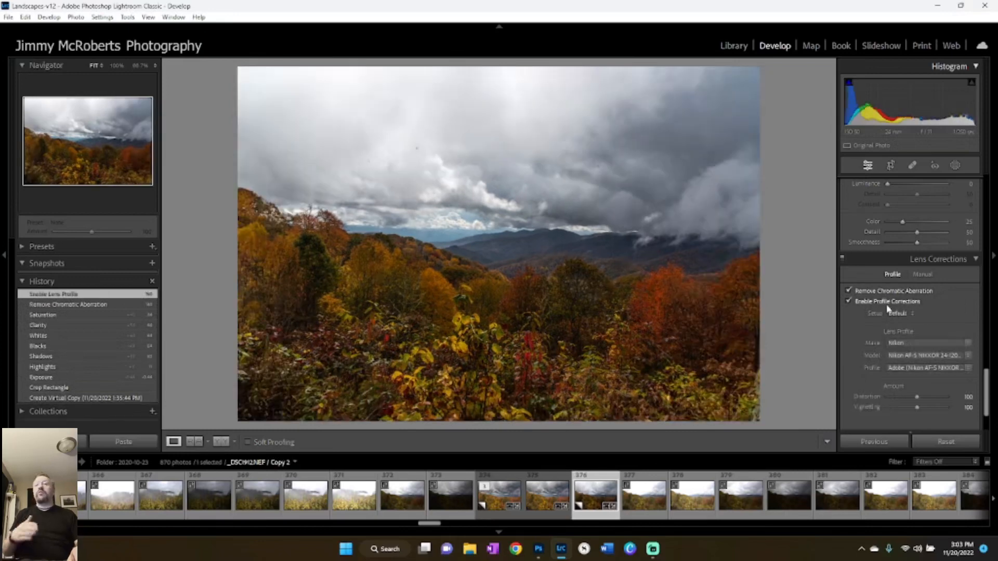
Try different distortion amounts for the lens profile and return the distortion to 100.
{"action": "left_click_drag", "start_coordinate": [921, 396], "coordinate": [920, 397]}
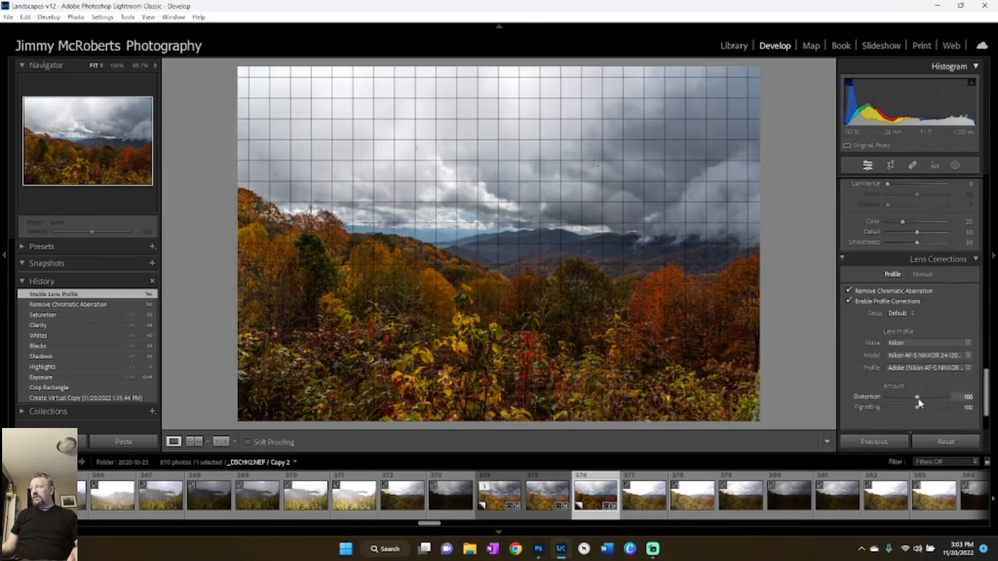
{"action": "left_click_drag", "start_coordinate": [918, 399], "coordinate": [932, 401]}
{"action": "left_click_drag", "start_coordinate": [960, 398], "coordinate": [919, 399]}
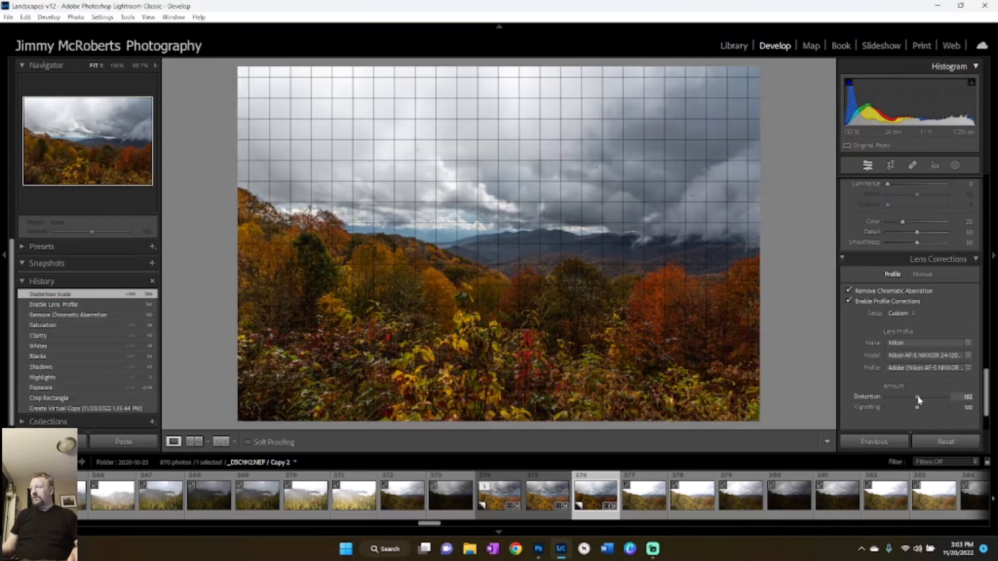
{"action": "left_click", "coordinate": [967, 396]}
{"action": "type", "text": "100"}
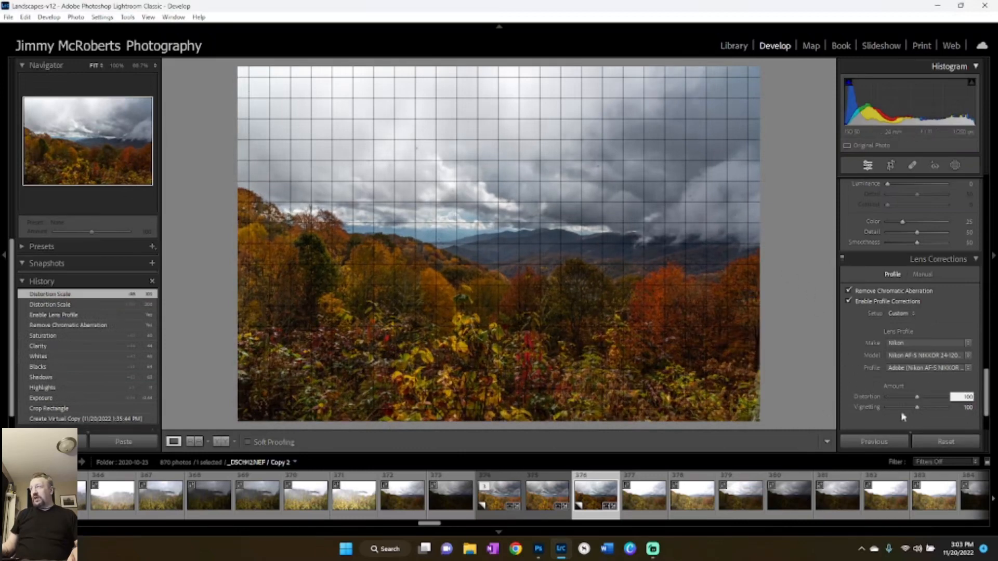
Set the lens profile's vignetting correction amount to 200.
{"action": "left_click_drag", "start_coordinate": [917, 407], "coordinate": [997, 432]}
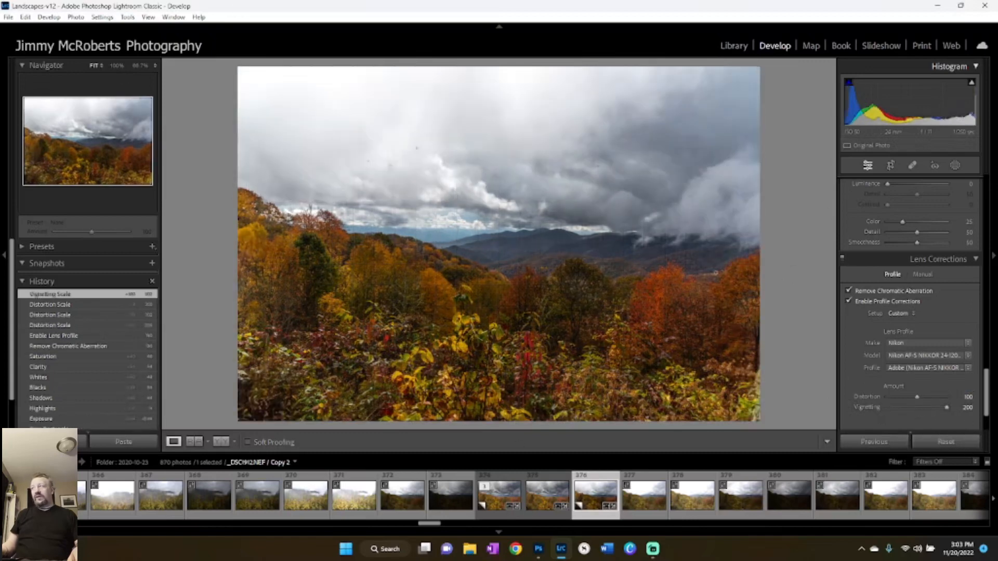
Rebalance the photo's overall tone with whites at +13, blacks at +69 and exposure at −0.22.
{"action": "scroll", "coordinate": [894, 329], "scroll_direction": "up", "scroll_amount": 15}
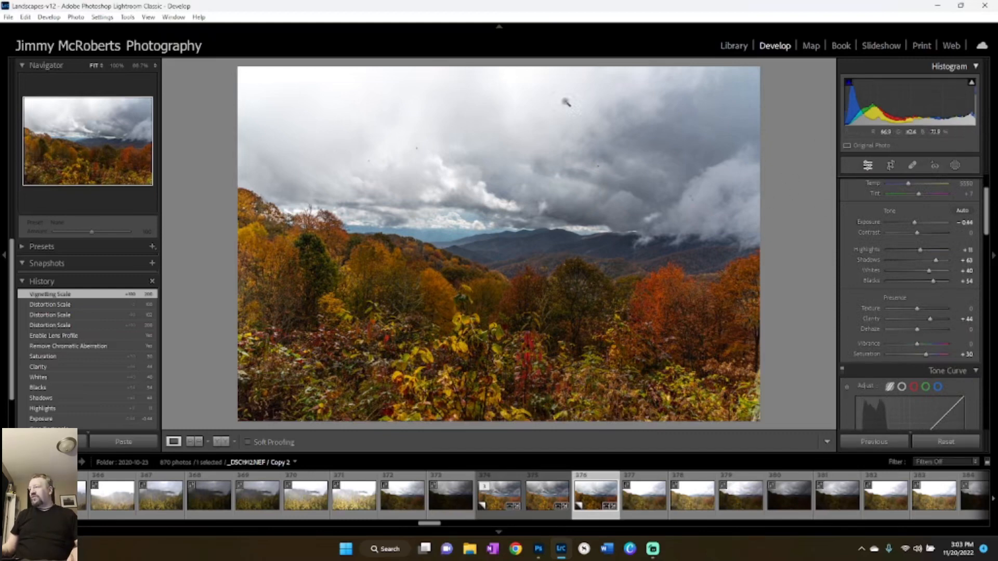
{"action": "scroll", "coordinate": [882, 393], "scroll_direction": "down", "scroll_amount": 4}
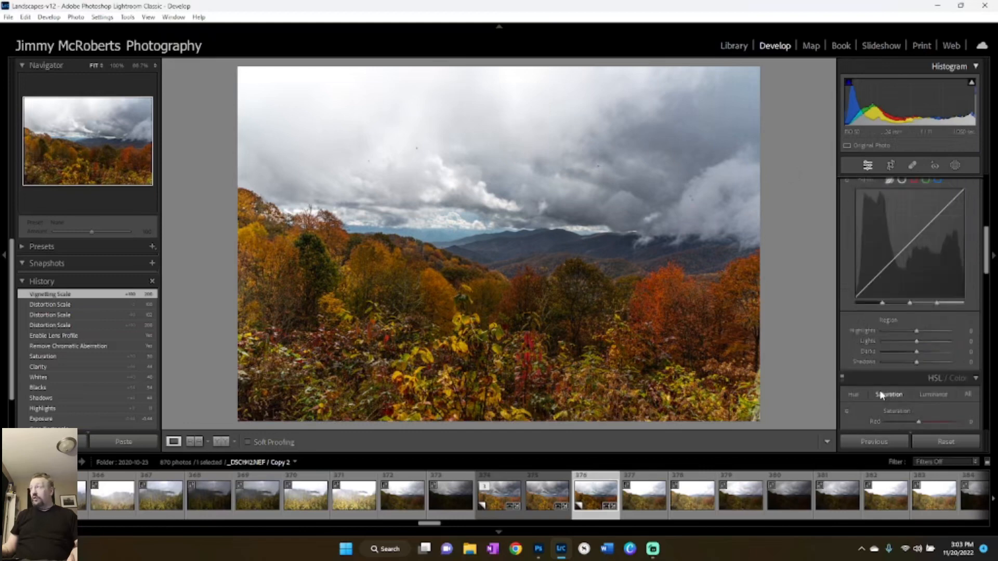
{"action": "scroll", "coordinate": [879, 391], "scroll_direction": "up", "scroll_amount": 6}
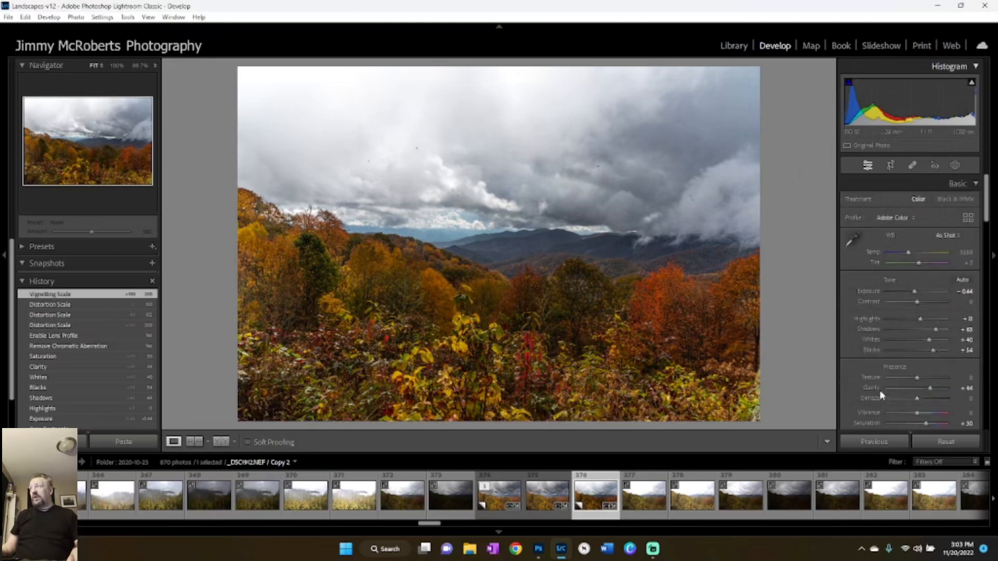
{"action": "left_click_drag", "start_coordinate": [964, 107], "coordinate": [931, 107]}
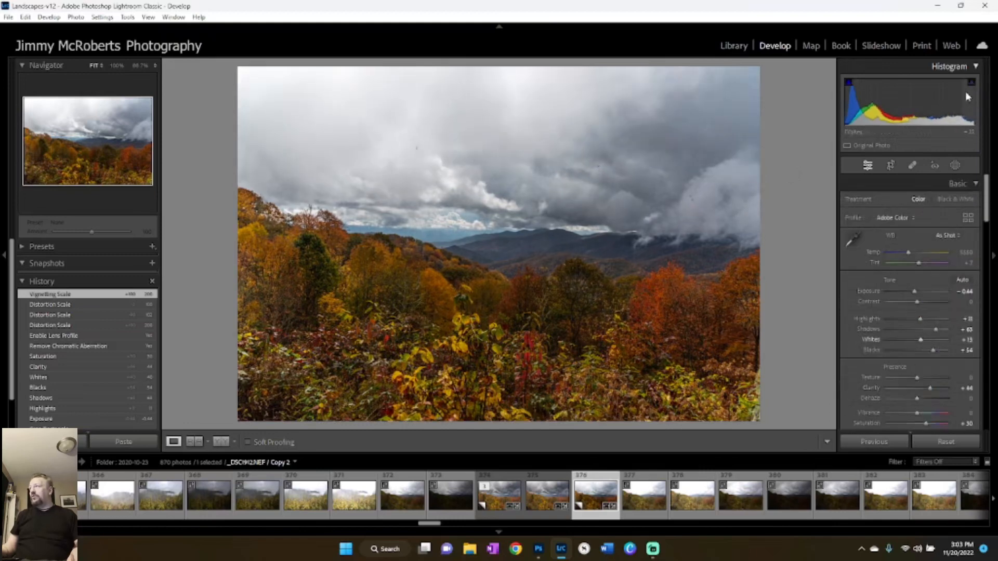
{"action": "mouse_move", "coordinate": [851, 107]}
{"action": "left_mouse_down"}
{"action": "mouse_move", "coordinate": [876, 107]}
{"action": "mouse_move", "coordinate": [848, 106]}
{"action": "left_mouse_up"}
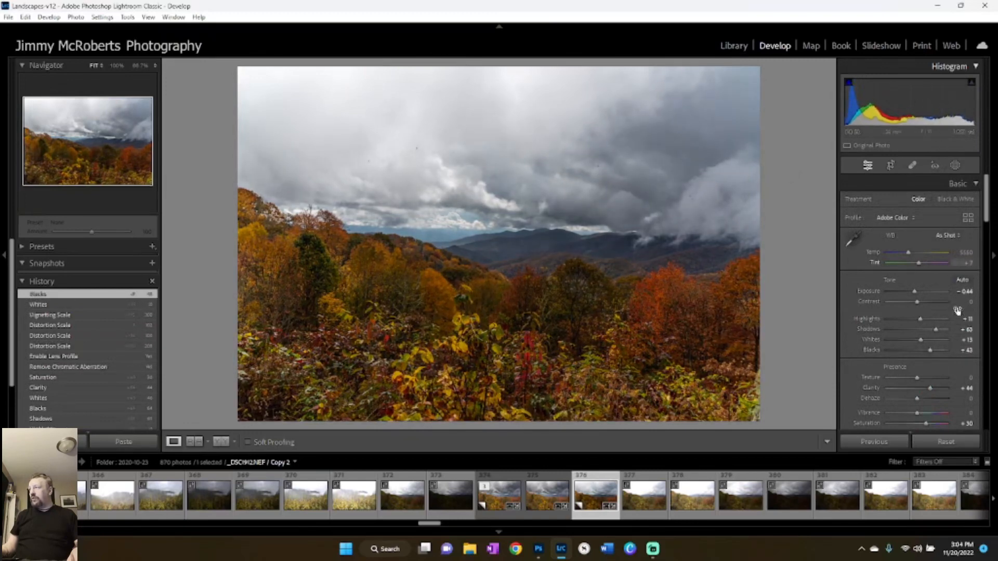
{"action": "left_click_drag", "start_coordinate": [914, 291], "coordinate": [916, 294]}
{"action": "left_click_drag", "start_coordinate": [855, 98], "coordinate": [865, 98]}
{"action": "mouse_move", "coordinate": [928, 100]}
{"action": "left_mouse_down"}
{"action": "mouse_move", "coordinate": [912, 100]}
{"action": "mouse_move", "coordinate": [929, 100]}
{"action": "left_mouse_up"}
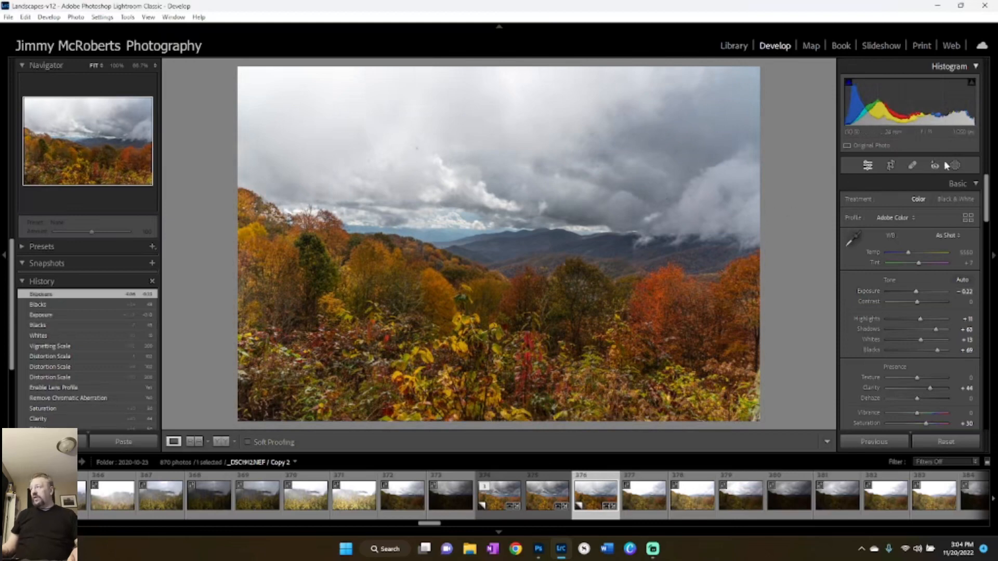
Create a mask of the sky and brush the distant mountains and treeline along the horizon out of it.
{"action": "left_click", "coordinate": [958, 166]}
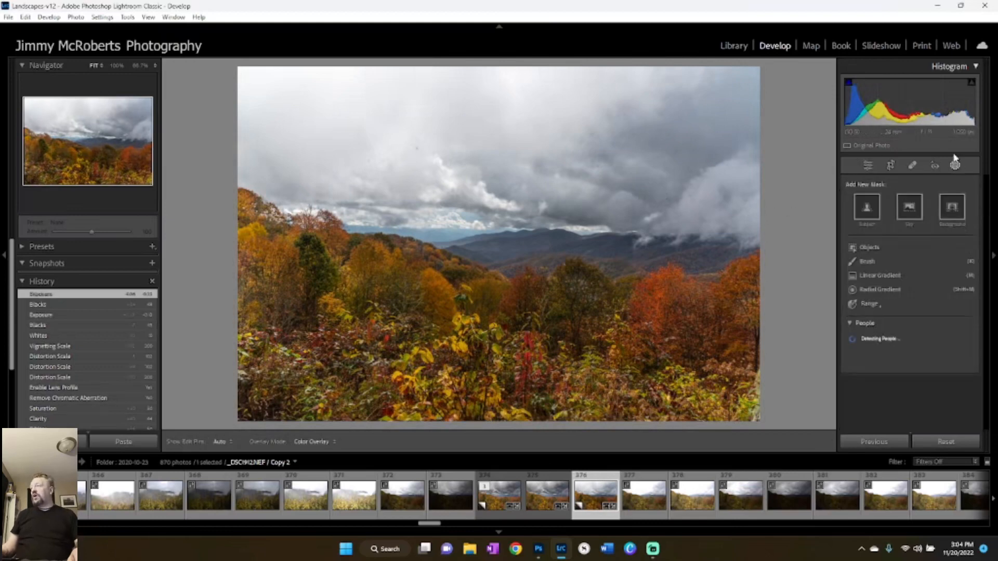
{"action": "left_click", "coordinate": [909, 215]}
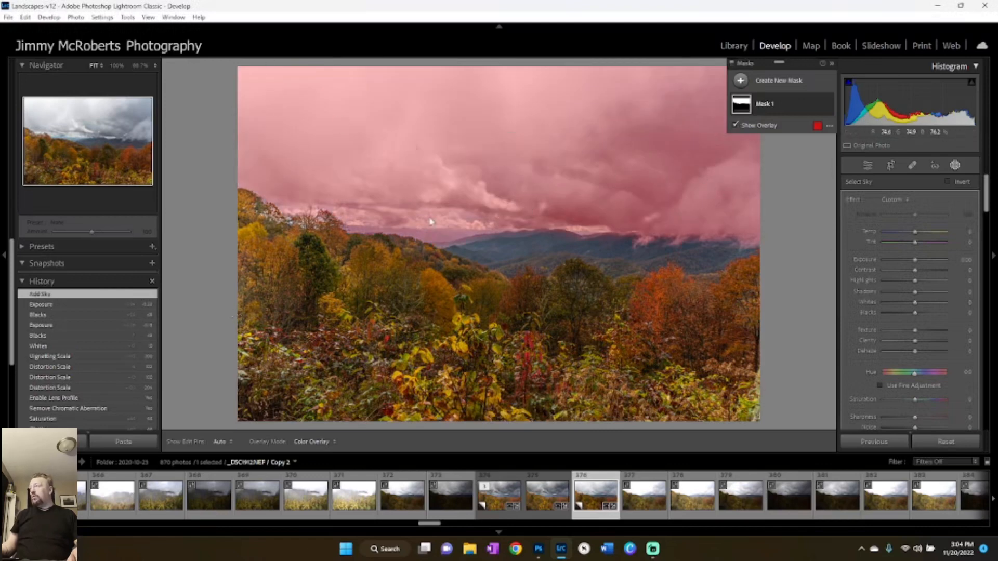
{"action": "left_click", "coordinate": [781, 112]}
{"action": "left_click", "coordinate": [810, 139]}
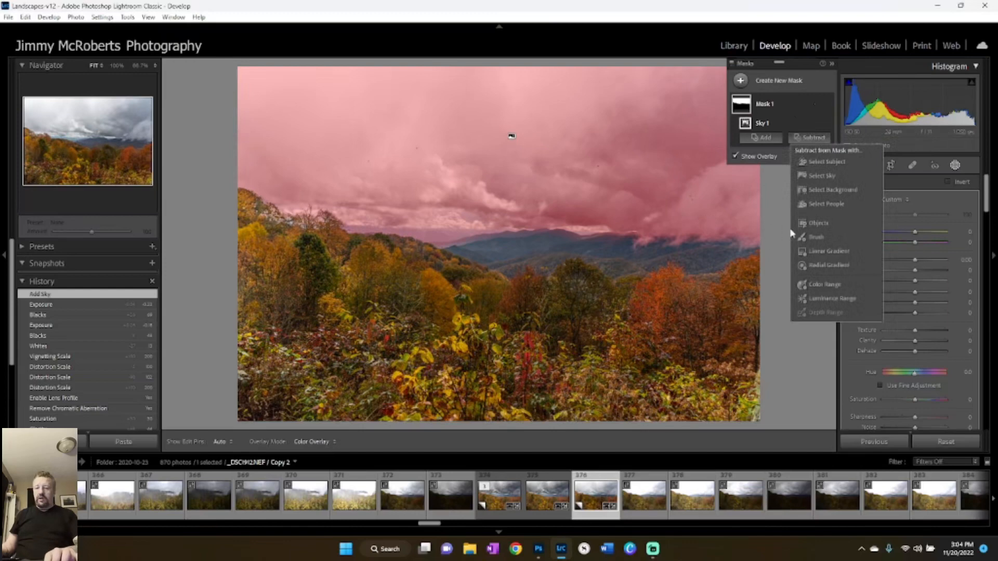
{"action": "left_click", "coordinate": [809, 237]}
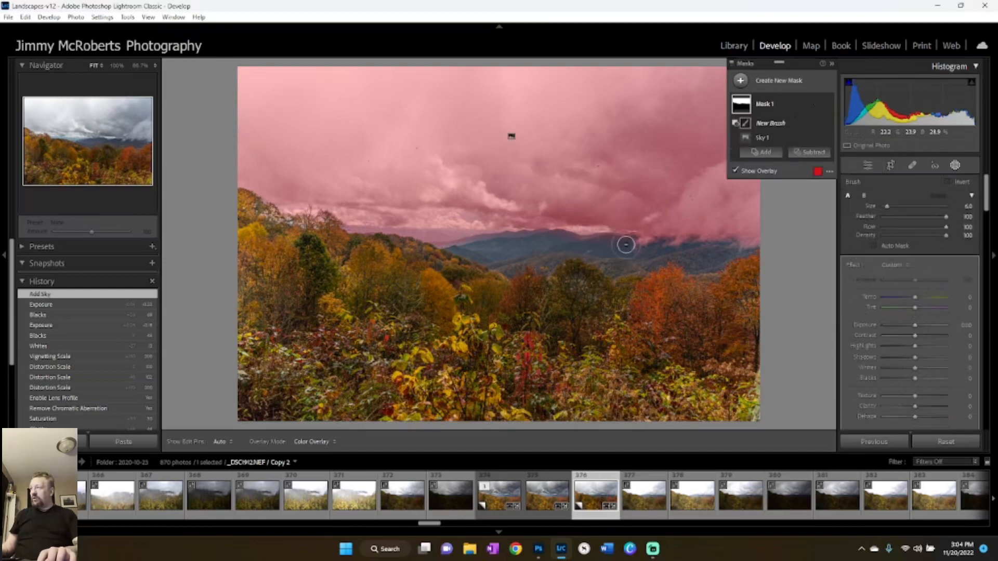
{"action": "left_click_drag", "start_coordinate": [613, 246], "coordinate": [266, 231]}
{"action": "left_click_drag", "start_coordinate": [433, 241], "coordinate": [603, 247]}
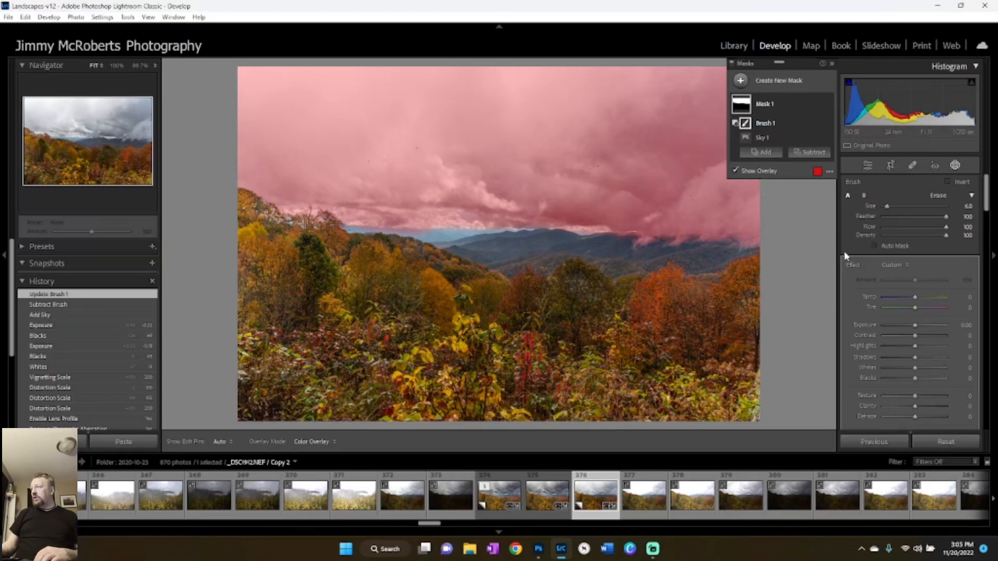
Give the sky mask an exposure of −0.44, contrast of 26, clarity of 36 and shadows of −28.
{"action": "scroll", "coordinate": [907, 286], "scroll_direction": "down", "scroll_amount": 3}
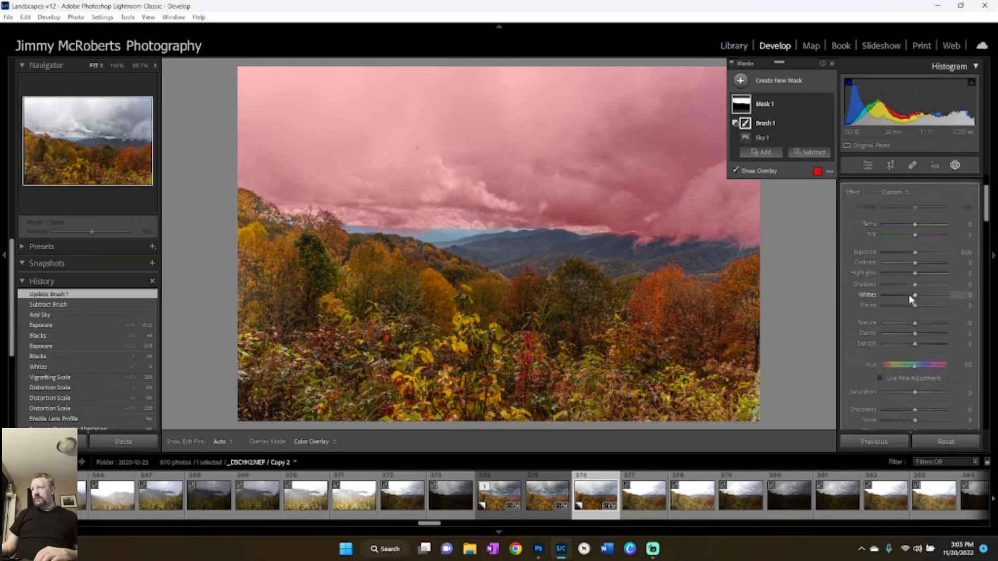
{"action": "mouse_move", "coordinate": [916, 255]}
{"action": "left_mouse_down"}
{"action": "mouse_move", "coordinate": [907, 255]}
{"action": "mouse_move", "coordinate": [914, 262]}
{"action": "left_mouse_up"}
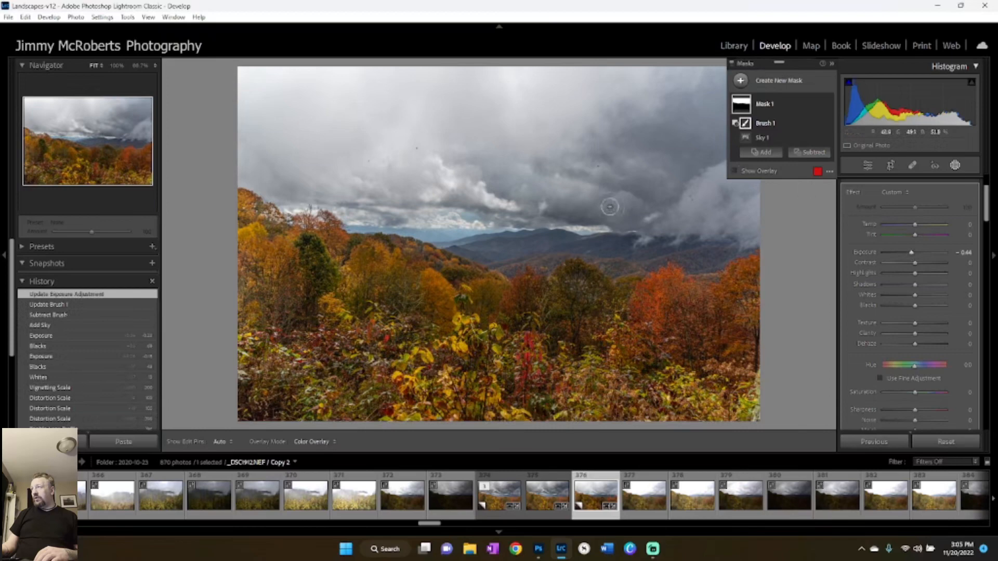
{"action": "left_click_drag", "start_coordinate": [915, 263], "coordinate": [923, 265]}
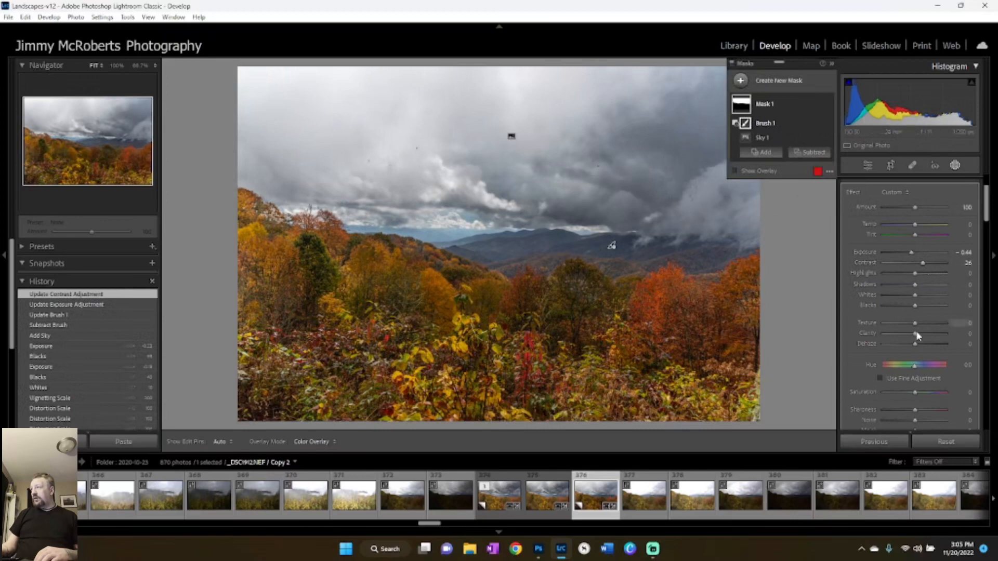
{"action": "mouse_move", "coordinate": [915, 333]}
{"action": "left_mouse_down"}
{"action": "mouse_move", "coordinate": [934, 332]}
{"action": "mouse_move", "coordinate": [927, 337]}
{"action": "left_mouse_up"}
{"action": "mouse_move", "coordinate": [918, 395]}
{"action": "left_mouse_down"}
{"action": "mouse_move", "coordinate": [881, 395]}
{"action": "mouse_move", "coordinate": [935, 396]}
{"action": "mouse_move", "coordinate": [911, 396]}
{"action": "left_mouse_up"}
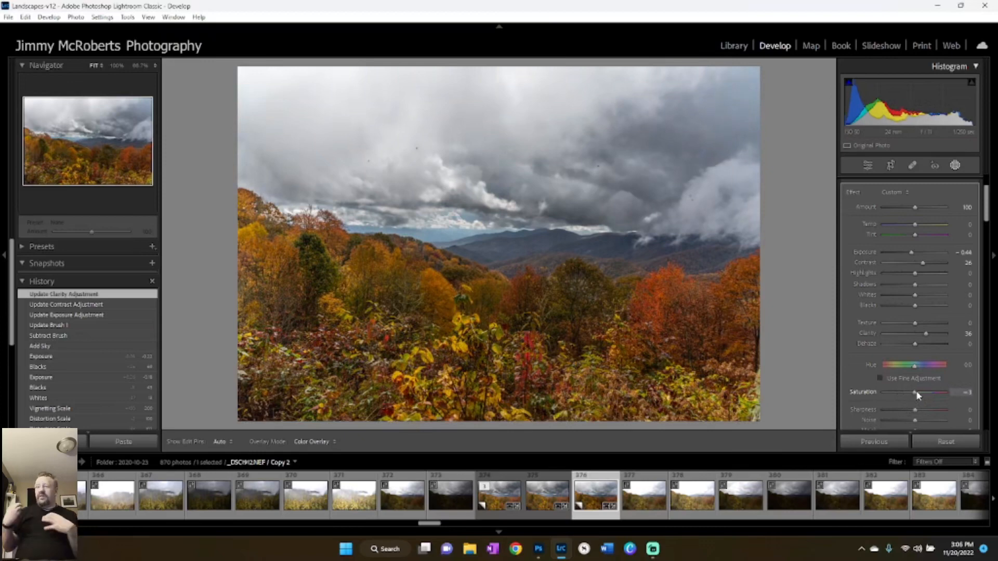
{"action": "left_click_drag", "start_coordinate": [918, 395], "coordinate": [916, 394]}
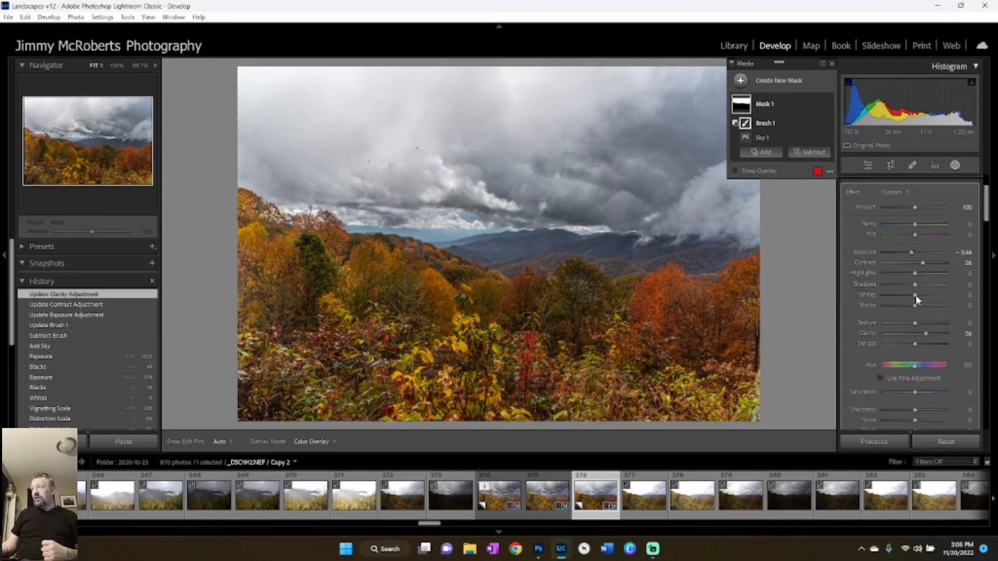
{"action": "mouse_move", "coordinate": [915, 285]}
{"action": "left_mouse_down"}
{"action": "mouse_move", "coordinate": [930, 289]}
{"action": "mouse_move", "coordinate": [899, 300]}
{"action": "mouse_move", "coordinate": [909, 299]}
{"action": "left_mouse_up"}
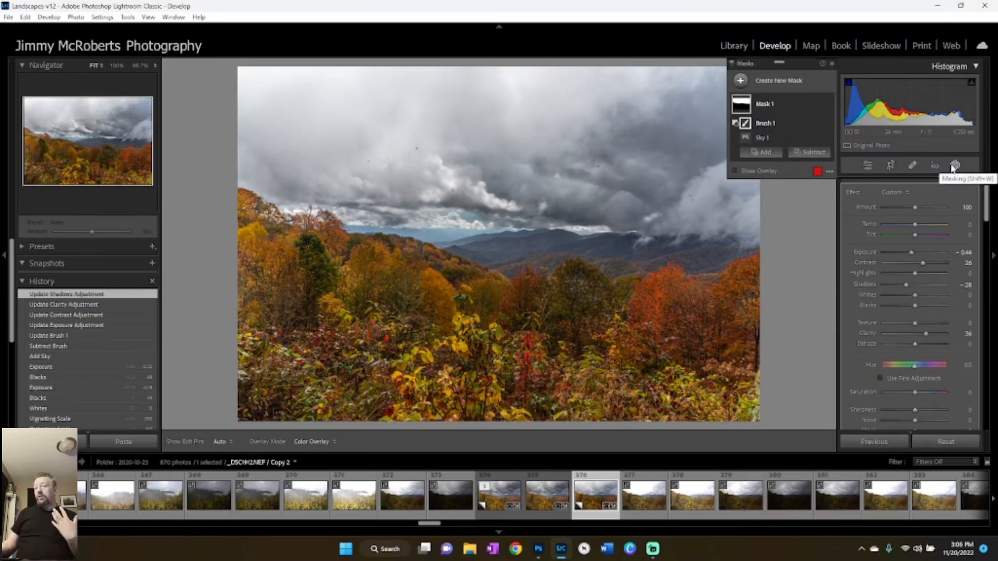
Create a linear gradient mask covering the autumn foreground, with its transition centred on the mountain horizon.
{"action": "left_click", "coordinate": [742, 82]}
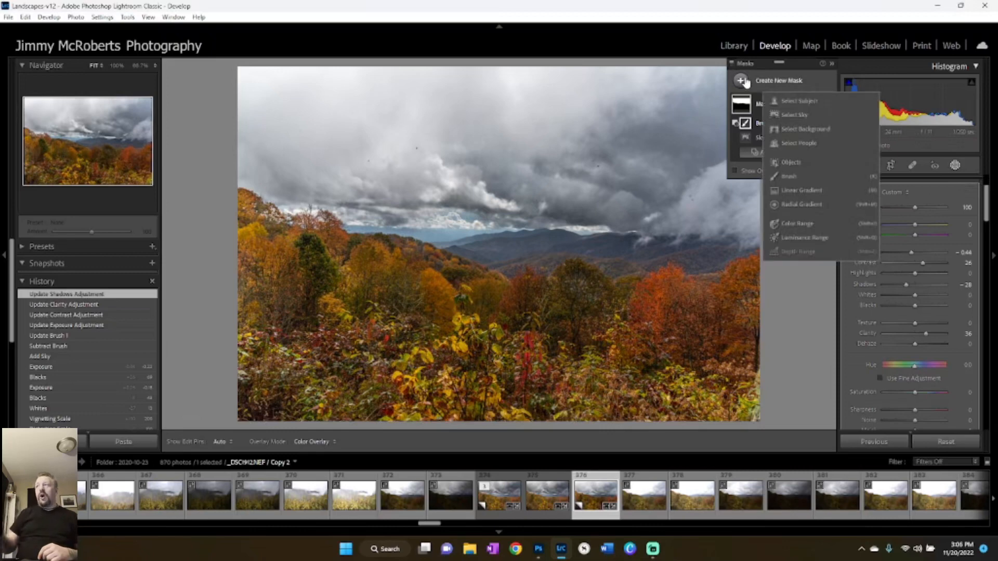
{"action": "left_click", "coordinate": [798, 190]}
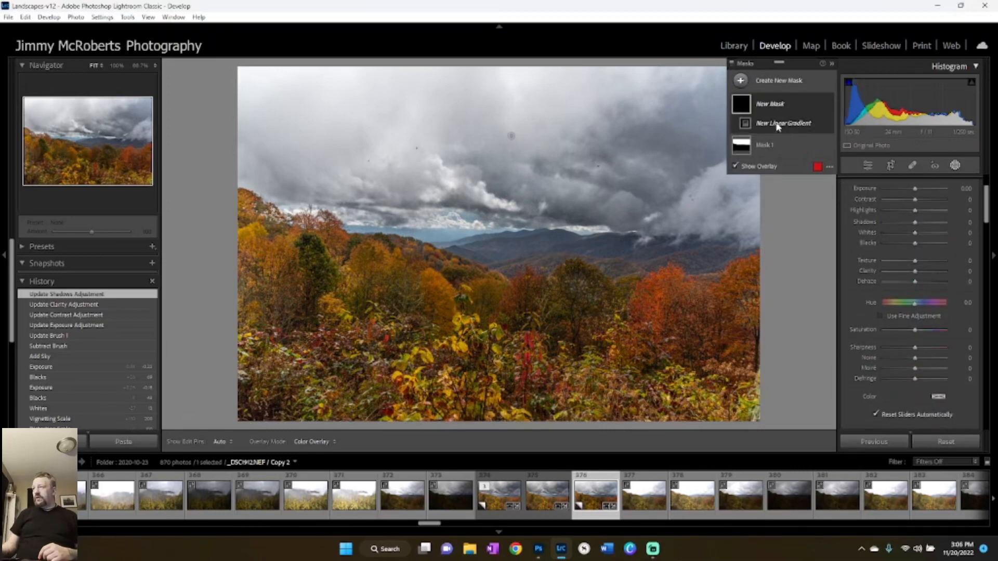
{"action": "mouse_move", "coordinate": [511, 229]}
{"action": "left_mouse_down"}
{"action": "mouse_move", "coordinate": [514, 363]}
{"action": "mouse_move", "coordinate": [268, 243]}
{"action": "mouse_move", "coordinate": [352, 78]}
{"action": "mouse_move", "coordinate": [502, 63]}
{"action": "left_mouse_up"}
{"action": "left_click_drag", "start_coordinate": [511, 71], "coordinate": [510, 134]}
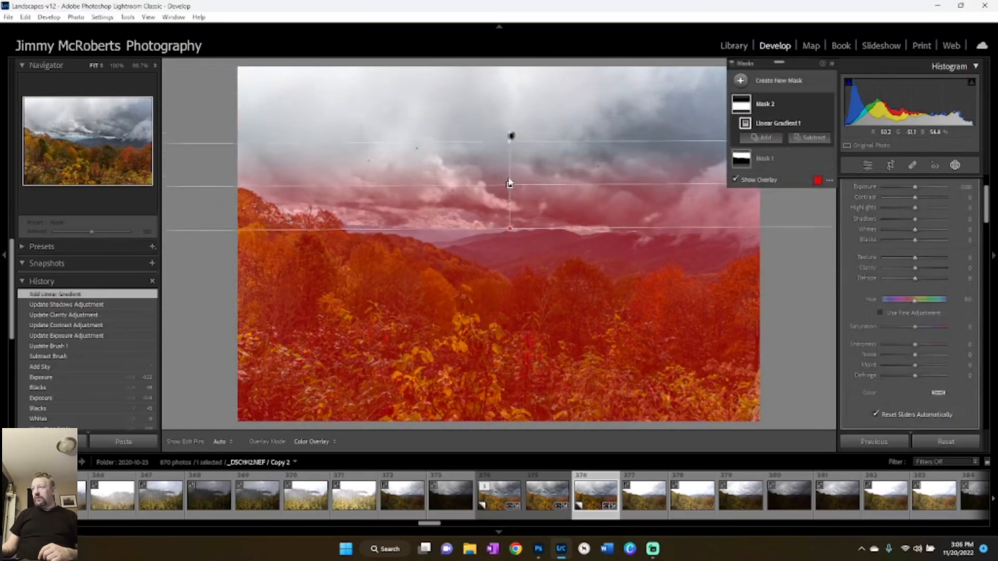
{"action": "left_click_drag", "start_coordinate": [512, 191], "coordinate": [517, 234]}
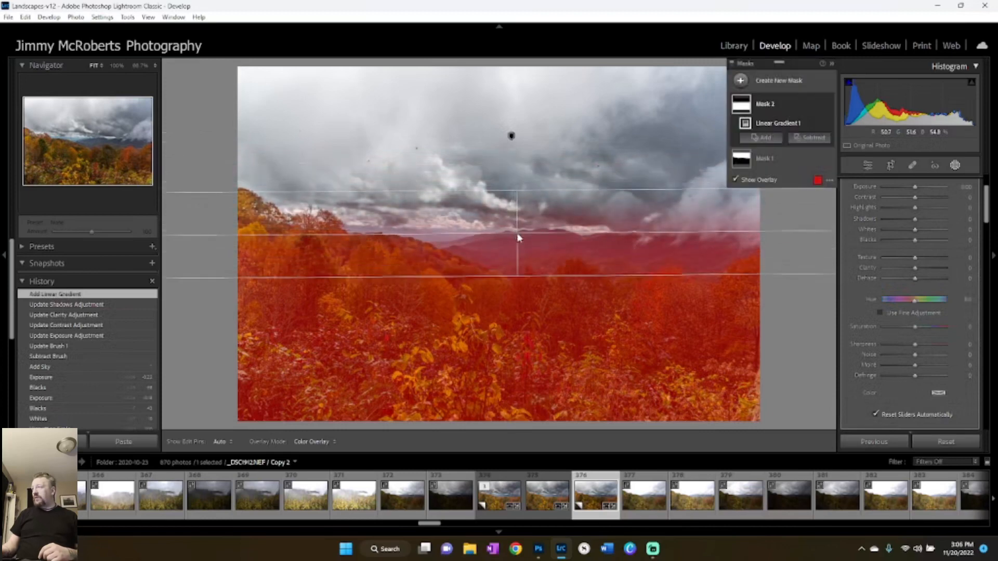
Give the foreground gradient an exposure of 0.44, saturation of 51 and clarity of 23, slightly raise contrast and shadows, and leave masking.
{"action": "scroll", "coordinate": [922, 275], "scroll_direction": "up", "scroll_amount": 2}
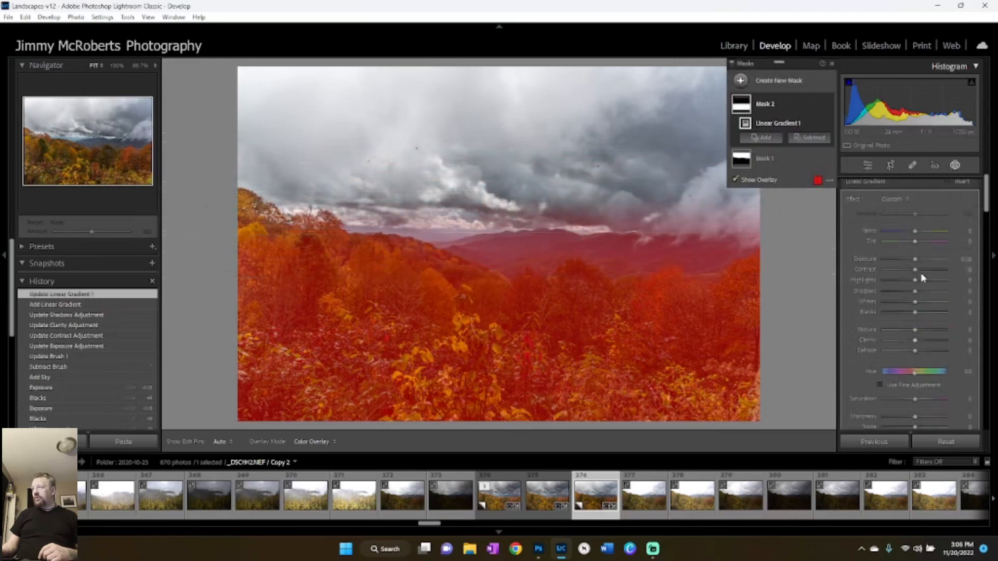
{"action": "mouse_move", "coordinate": [916, 261]}
{"action": "left_mouse_down"}
{"action": "mouse_move", "coordinate": [931, 272]}
{"action": "mouse_move", "coordinate": [916, 271]}
{"action": "left_mouse_up"}
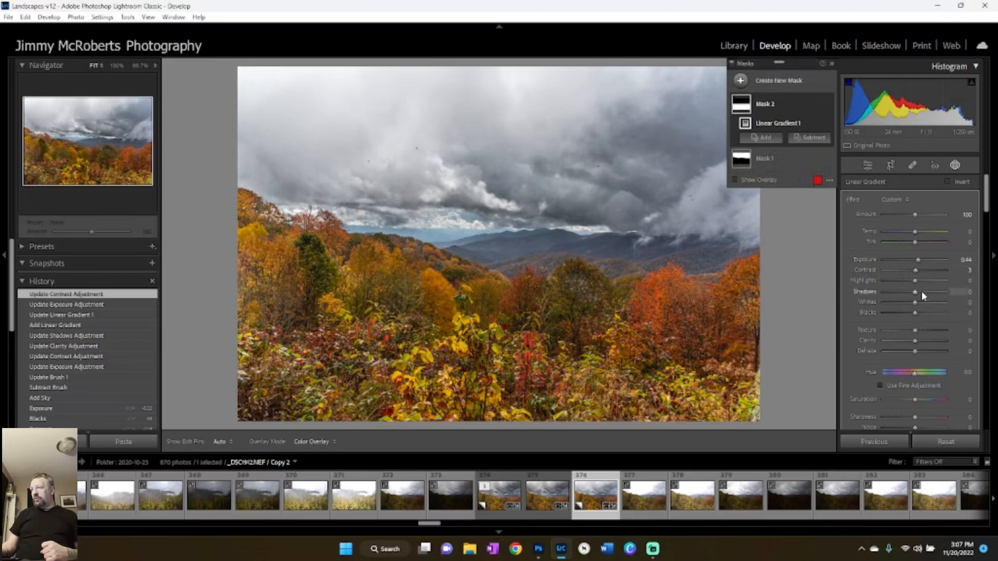
{"action": "left_click_drag", "start_coordinate": [915, 399], "coordinate": [939, 403]}
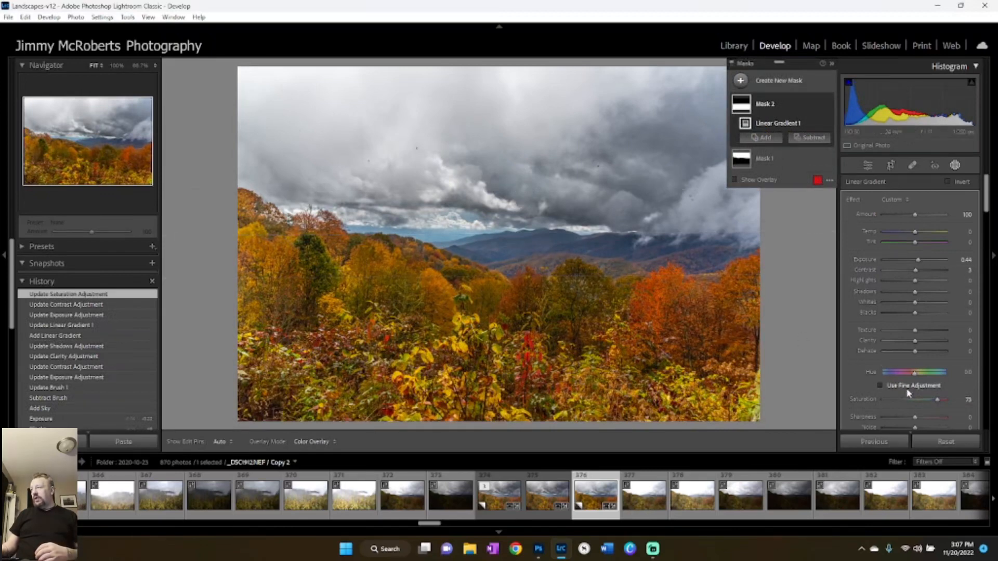
{"action": "left_click_drag", "start_coordinate": [933, 395], "coordinate": [930, 400]}
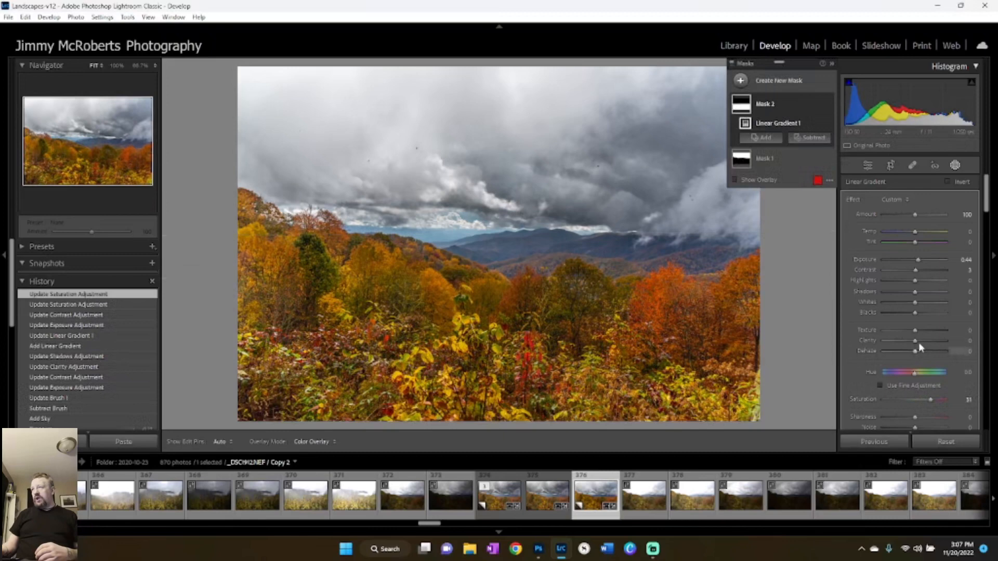
{"action": "left_click_drag", "start_coordinate": [916, 341], "coordinate": [924, 342]}
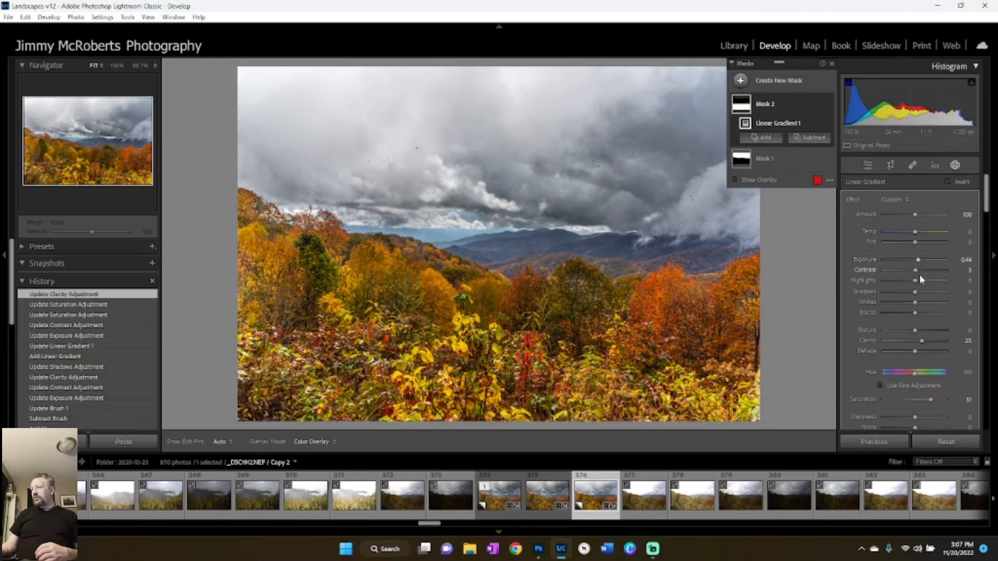
{"action": "left_click_drag", "start_coordinate": [916, 292], "coordinate": [922, 297]}
{"action": "left_click", "coordinate": [955, 165]}
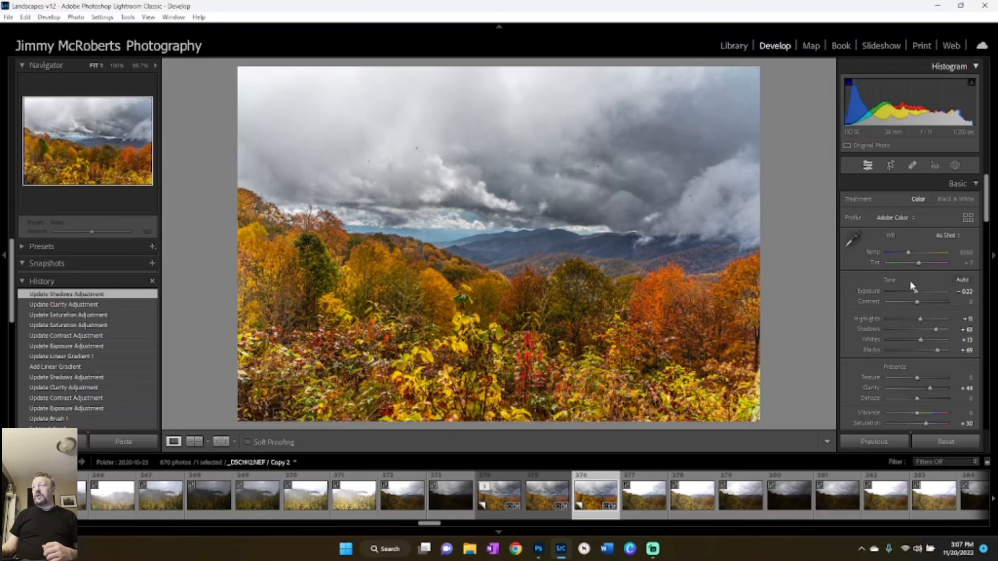
Send the adjusted landscape photo to Adobe Photoshop 2023 for editing and switch to that application.
{"action": "right_click", "coordinate": [517, 284]}
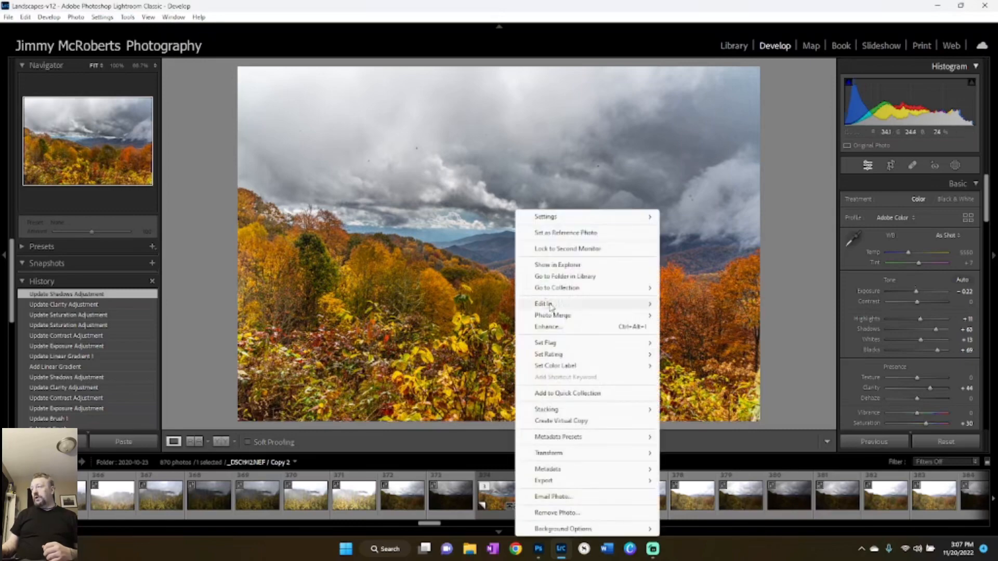
{"action": "mouse_move", "coordinate": [624, 307]}
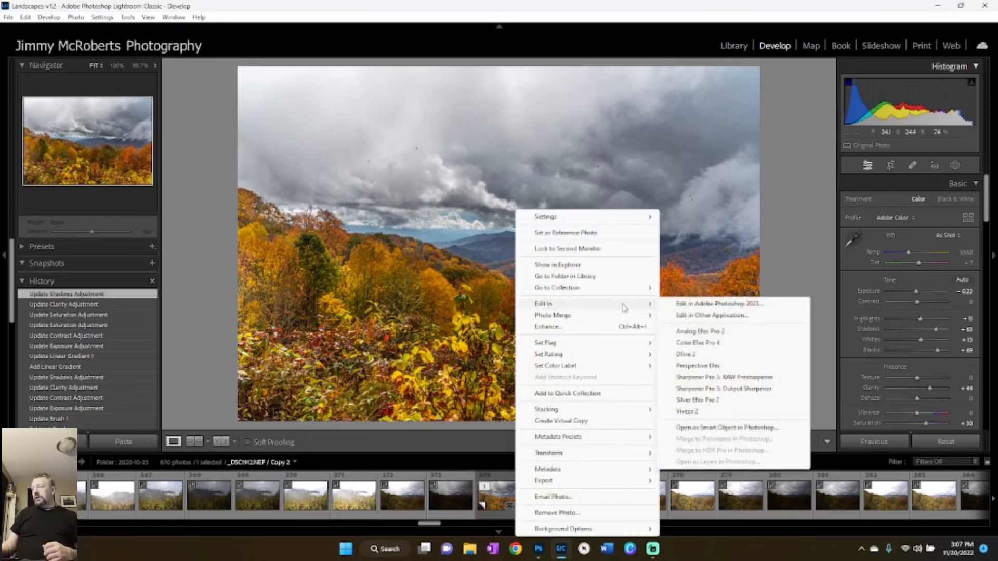
{"action": "left_click", "coordinate": [690, 305]}
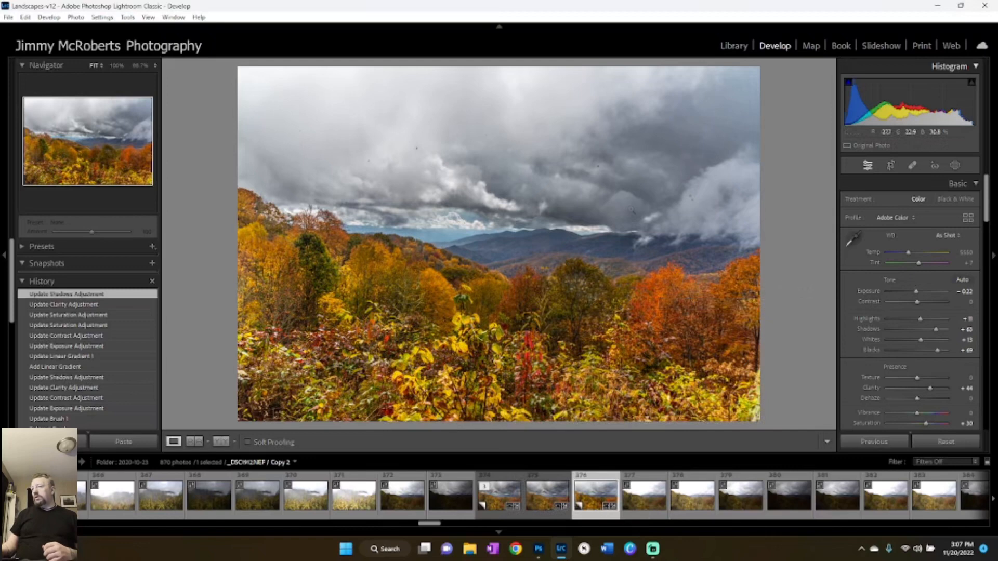
{"action": "mouse_move", "coordinate": [537, 557]}
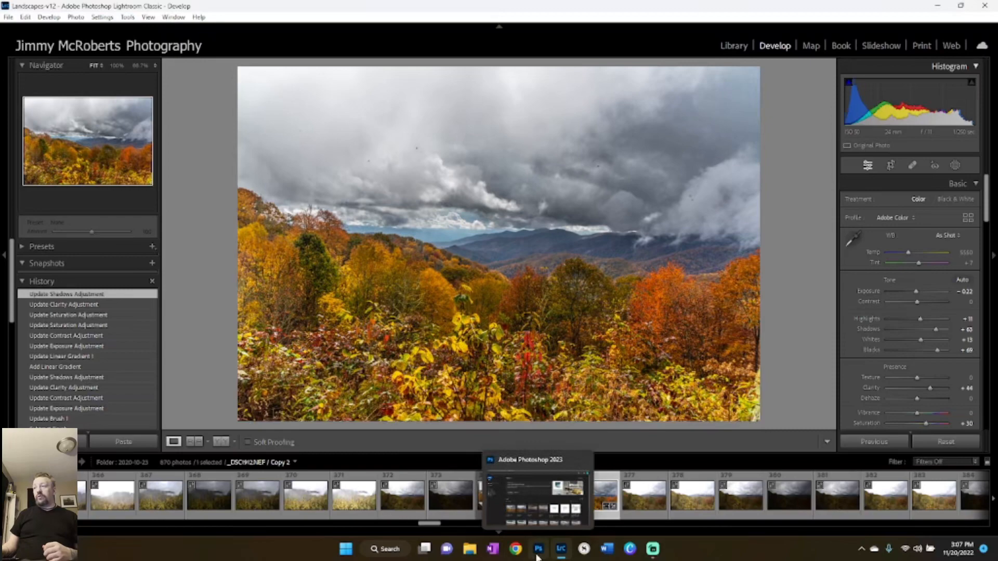
{"action": "left_click", "coordinate": [537, 552]}
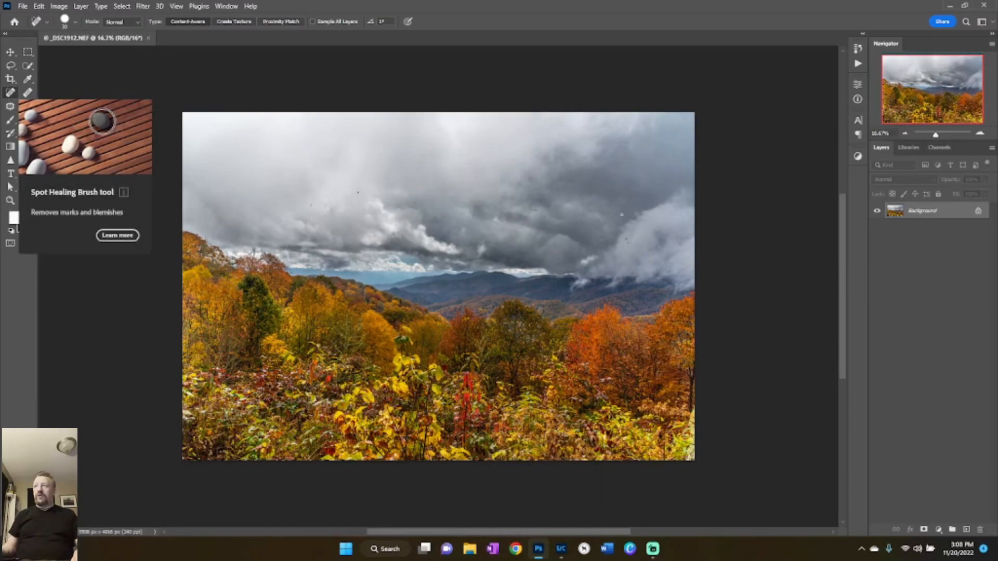
Remove a small spot from the bright cloud above the mountains with the Spot Healing Brush.
{"action": "key", "text": "ctrl+plus"}
{"action": "key", "text": "ctrl+plus"}
{"action": "key", "text": "ctrl+plus"}
{"action": "key", "text": "ctrl+plus"}
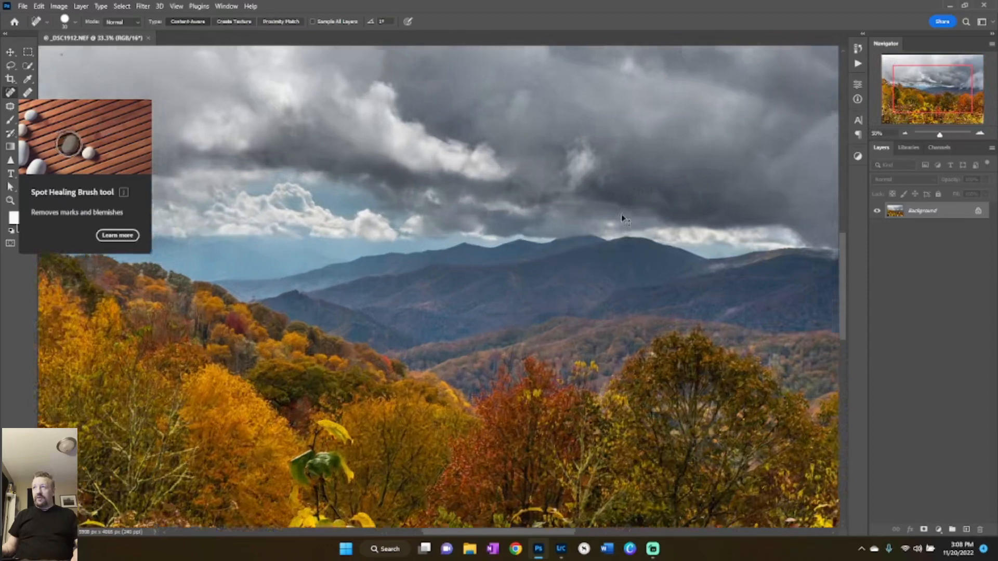
{"action": "scroll", "coordinate": [211, 135], "scroll_direction": "up", "scroll_amount": 3}
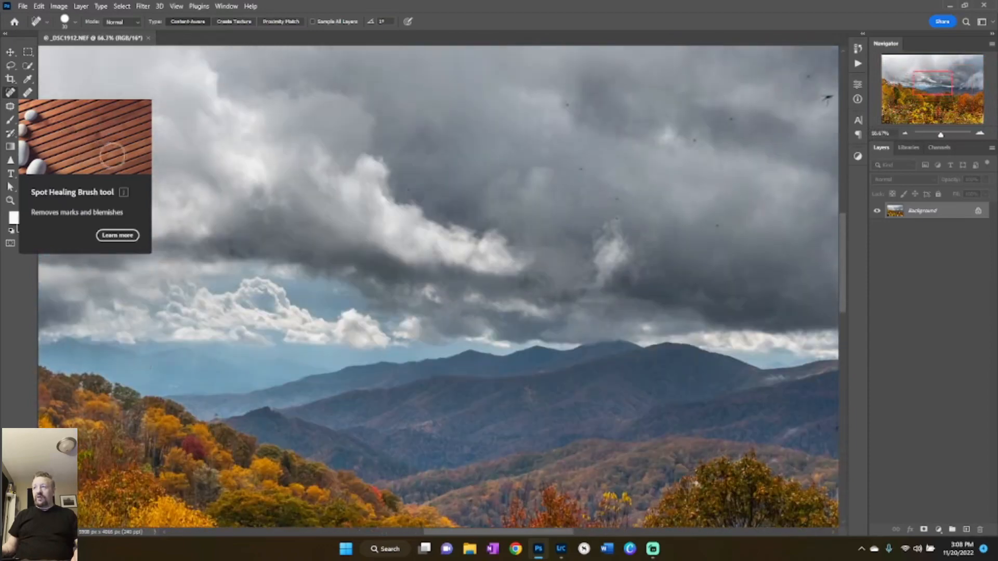
{"action": "left_click", "coordinate": [217, 131]}
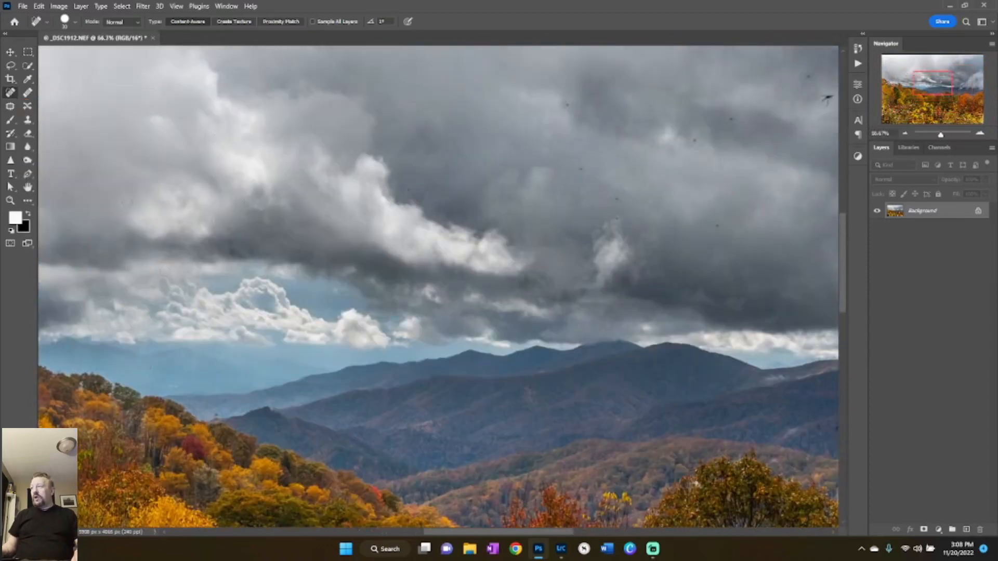
Heal away the birds and dark specks in the left part of the cloudy sky.
{"action": "left_click_drag", "start_coordinate": [477, 531], "coordinate": [387, 520]}
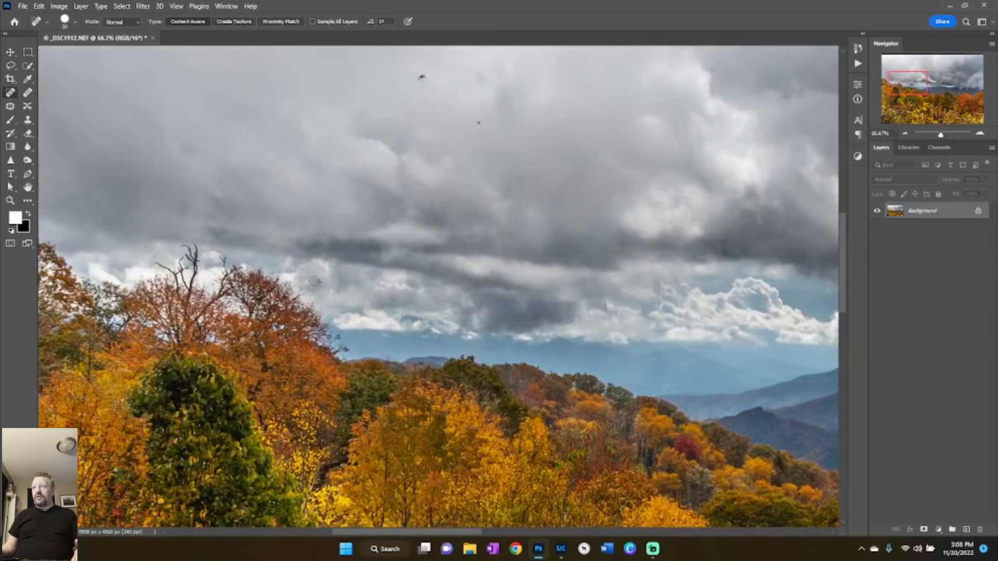
{"action": "scroll", "coordinate": [438, 288], "scroll_direction": "up", "scroll_amount": 1}
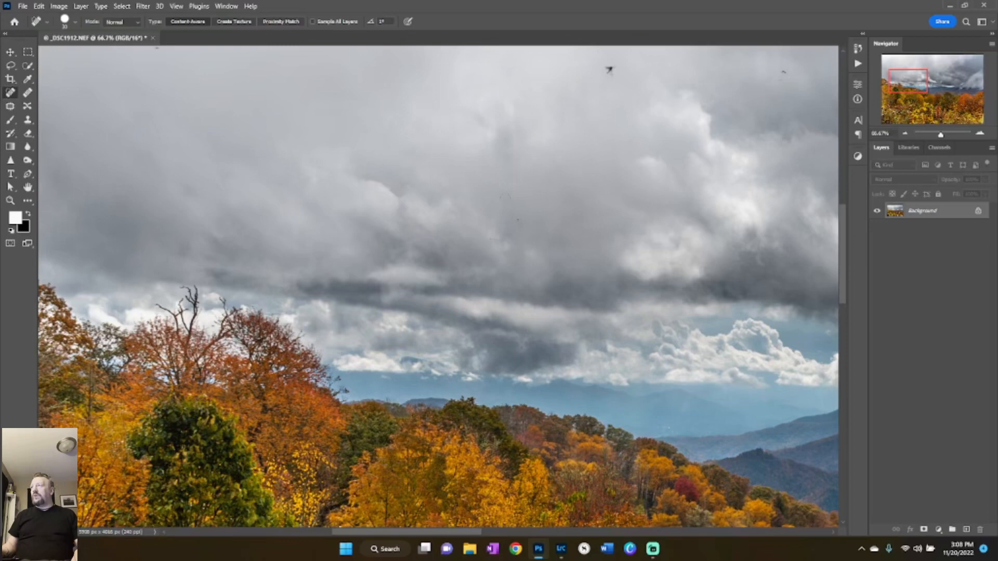
{"action": "scroll", "coordinate": [616, 152], "scroll_direction": "up", "scroll_amount": 2}
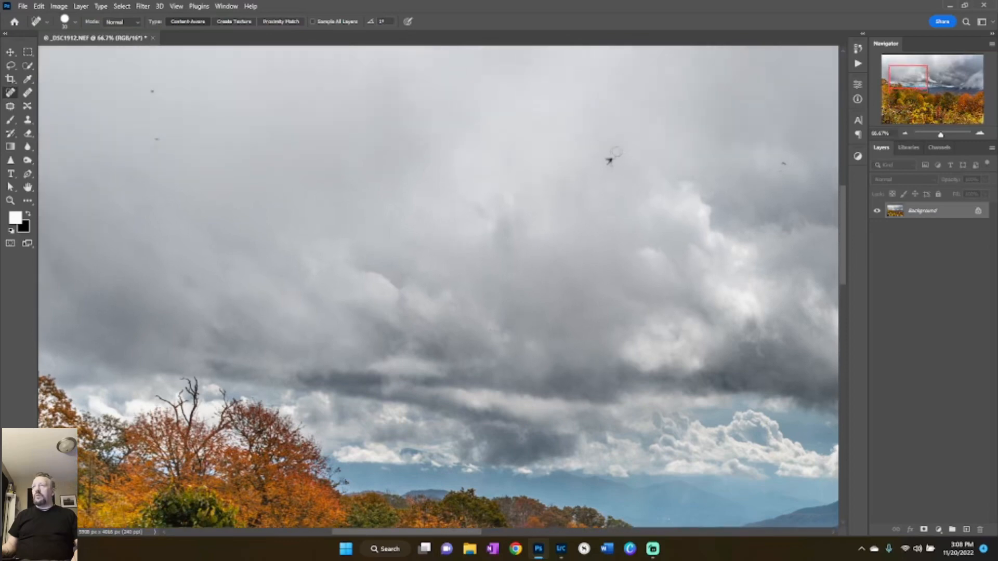
{"action": "left_click_drag", "start_coordinate": [608, 161], "coordinate": [612, 162]}
{"action": "left_click", "coordinate": [159, 140]}
{"action": "left_click_drag", "start_coordinate": [152, 94], "coordinate": [151, 93]}
Heal away the bird and dark specks in the grey clouds right of the sky's centre.
{"action": "left_click_drag", "start_coordinate": [418, 533], "coordinate": [499, 527]}
{"action": "scroll", "coordinate": [372, 240], "scroll_direction": "up", "scroll_amount": 2}
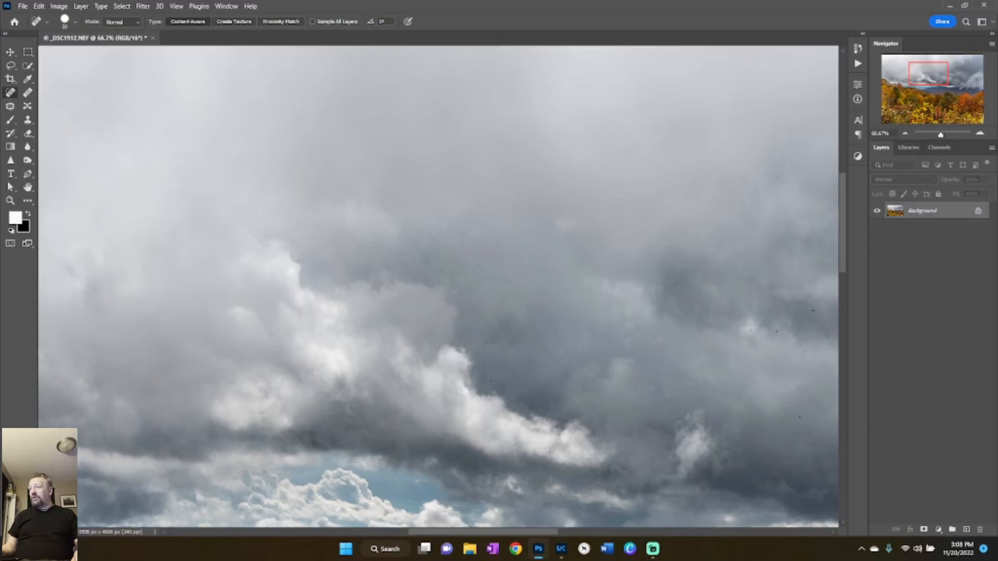
{"action": "left_click_drag", "start_coordinate": [541, 532], "coordinate": [580, 533]}
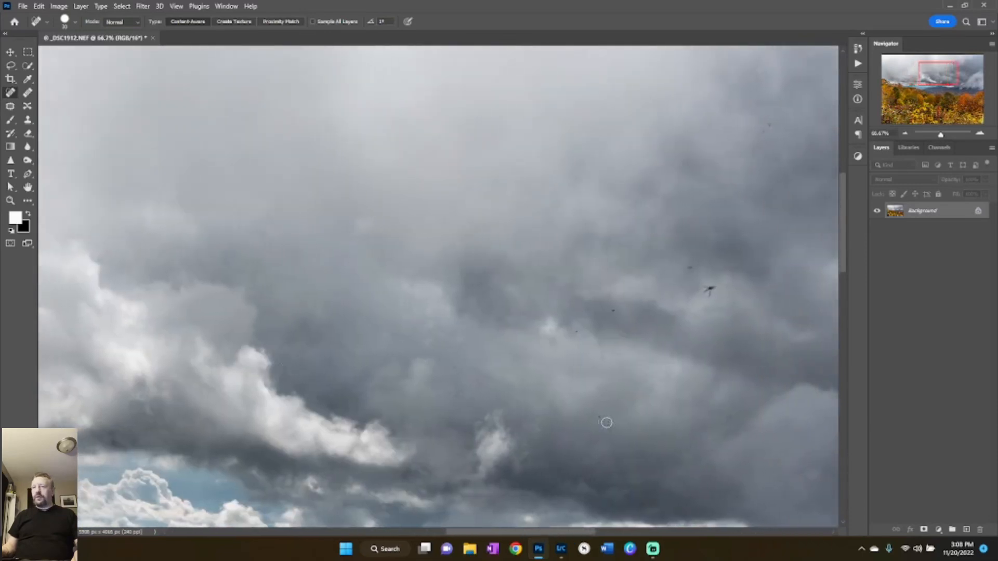
{"action": "left_click", "coordinate": [576, 332]}
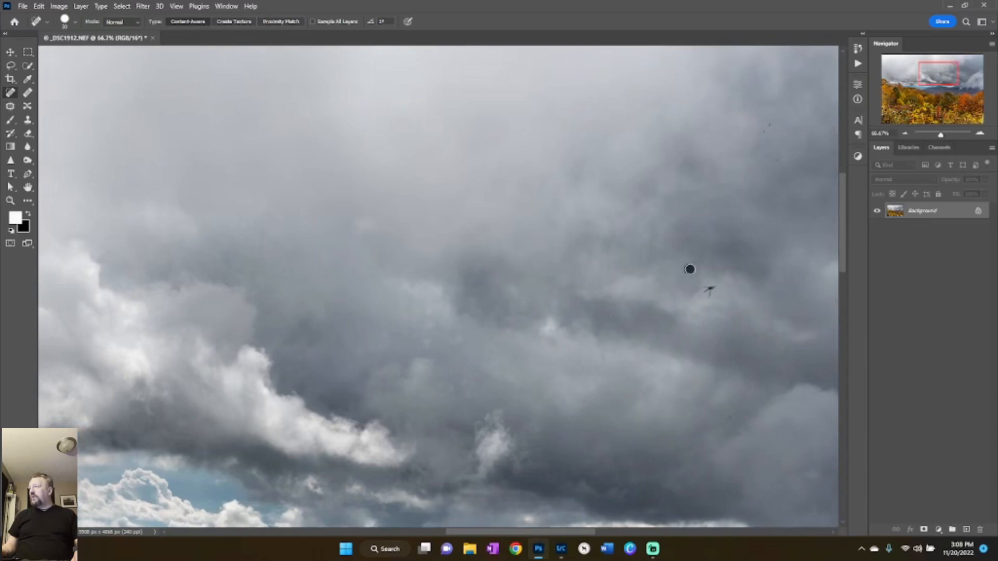
{"action": "left_click_drag", "start_coordinate": [707, 285], "coordinate": [708, 294]}
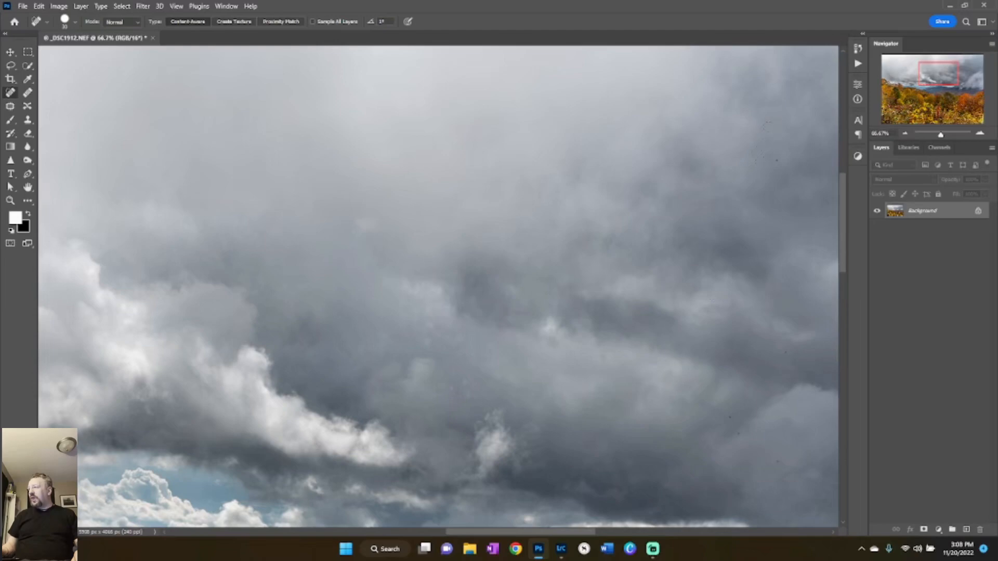
Heal away the pair of birds and the small speck in the clouds above the right-hand mountains.
{"action": "scroll", "coordinate": [758, 311], "scroll_direction": "down", "scroll_amount": 4}
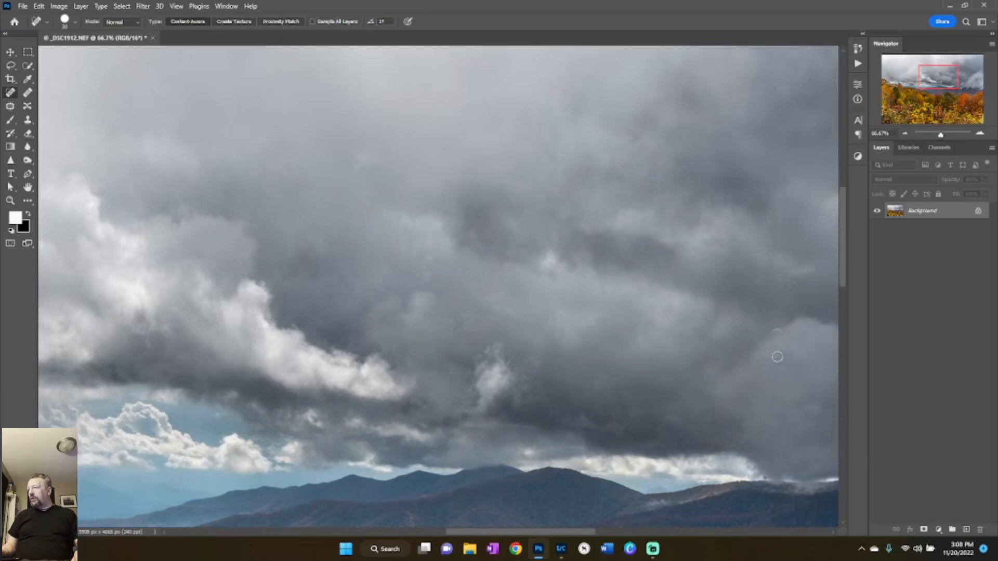
{"action": "left_click_drag", "start_coordinate": [587, 531], "coordinate": [672, 534]}
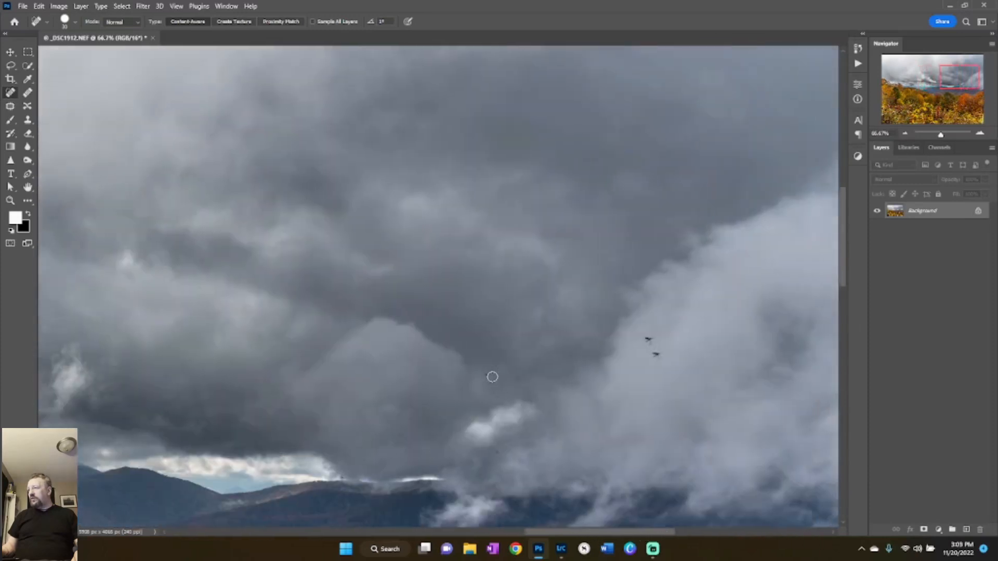
{"action": "left_click", "coordinate": [498, 452]}
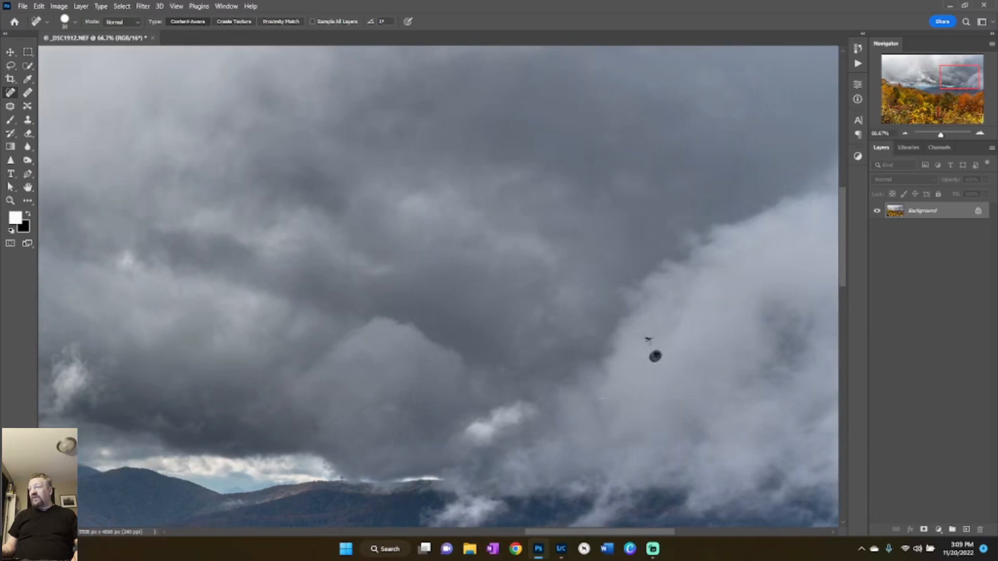
{"action": "left_click", "coordinate": [649, 339]}
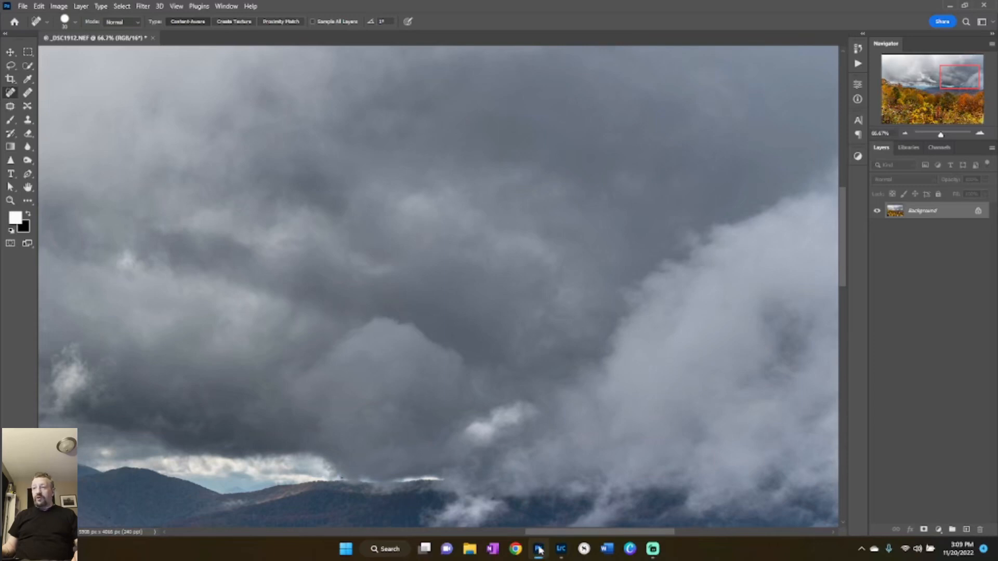
Check the right side of the photo for remaining marks and heal the tiny speck in the pale cloud near its upper edge.
{"action": "mouse_move", "coordinate": [539, 552]}
{"action": "left_click_drag", "start_coordinate": [628, 532], "coordinate": [694, 532]}
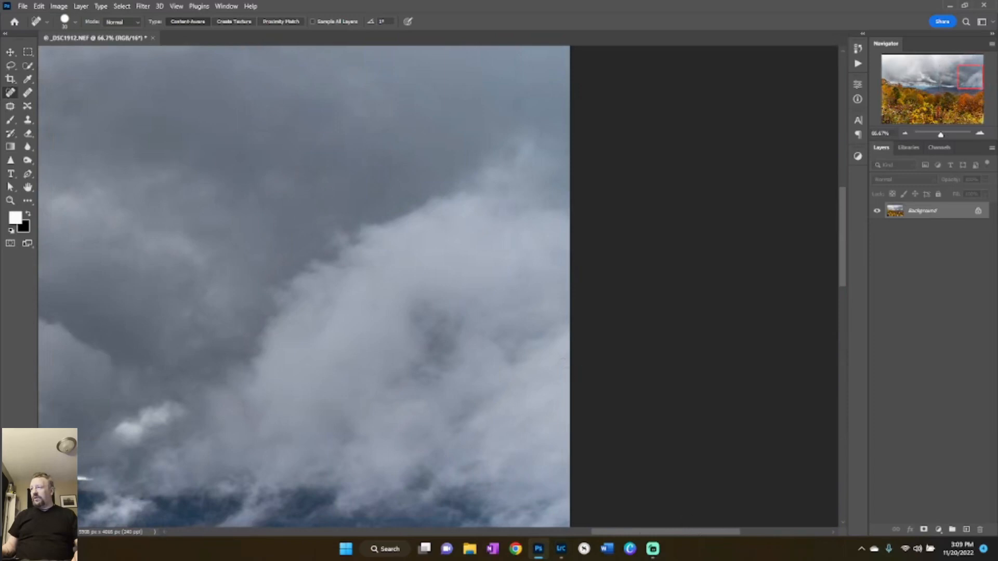
{"action": "left_click_drag", "start_coordinate": [626, 534], "coordinate": [613, 538]}
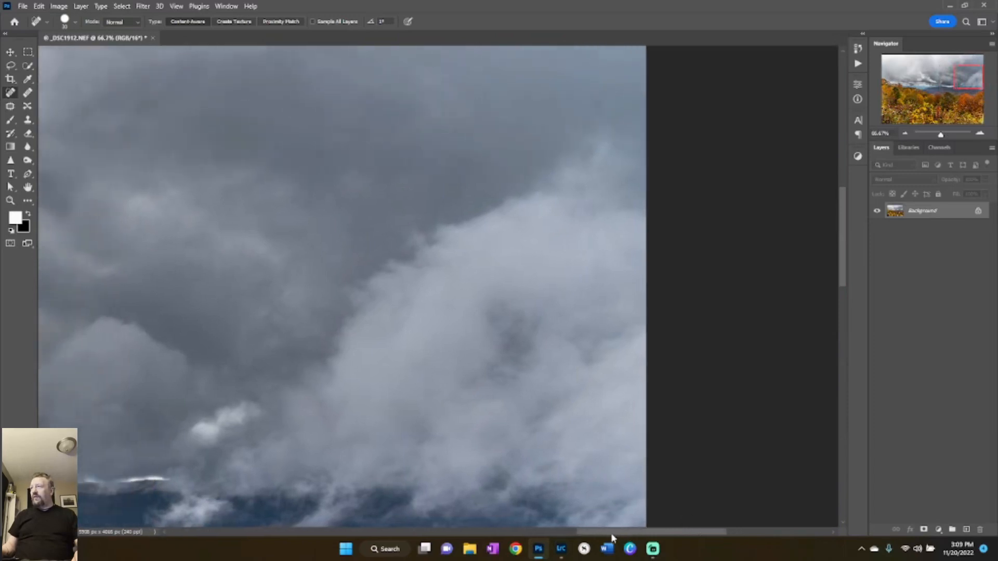
{"action": "scroll", "coordinate": [538, 442], "scroll_direction": "down", "scroll_amount": 5}
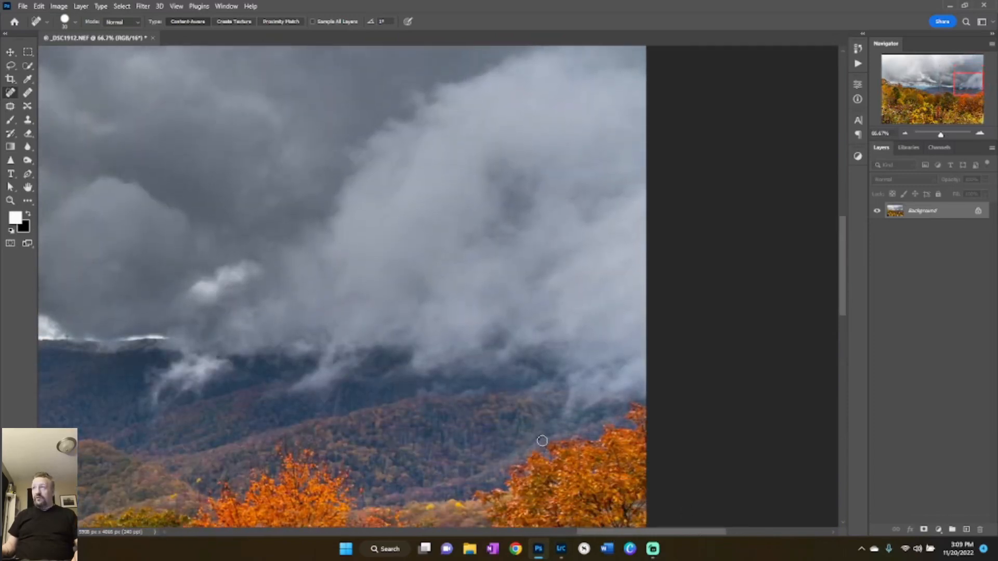
{"action": "scroll", "coordinate": [542, 441], "scroll_direction": "up", "scroll_amount": 3}
{"action": "scroll", "coordinate": [543, 441], "scroll_direction": "up", "scroll_amount": 8}
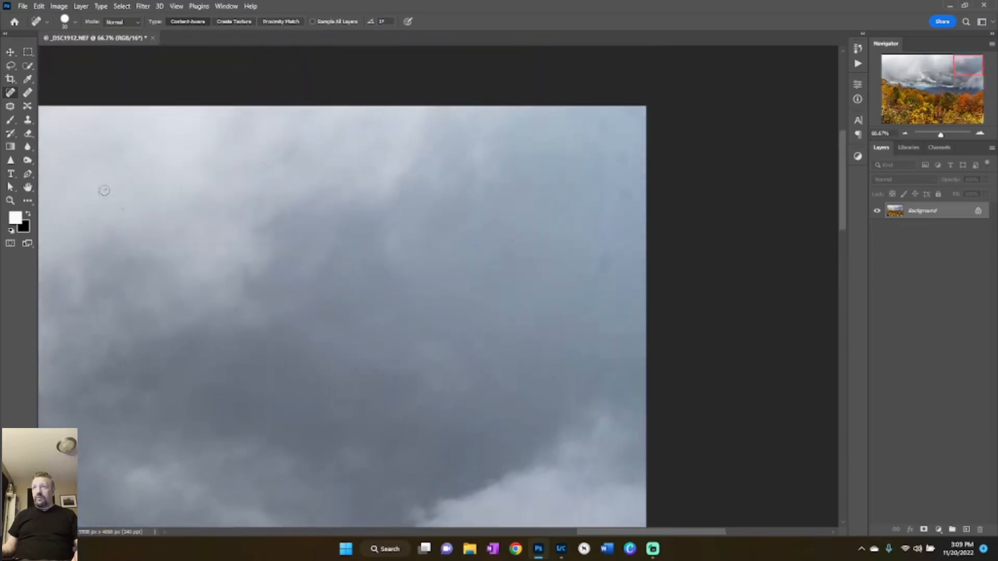
{"action": "left_click", "coordinate": [160, 223]}
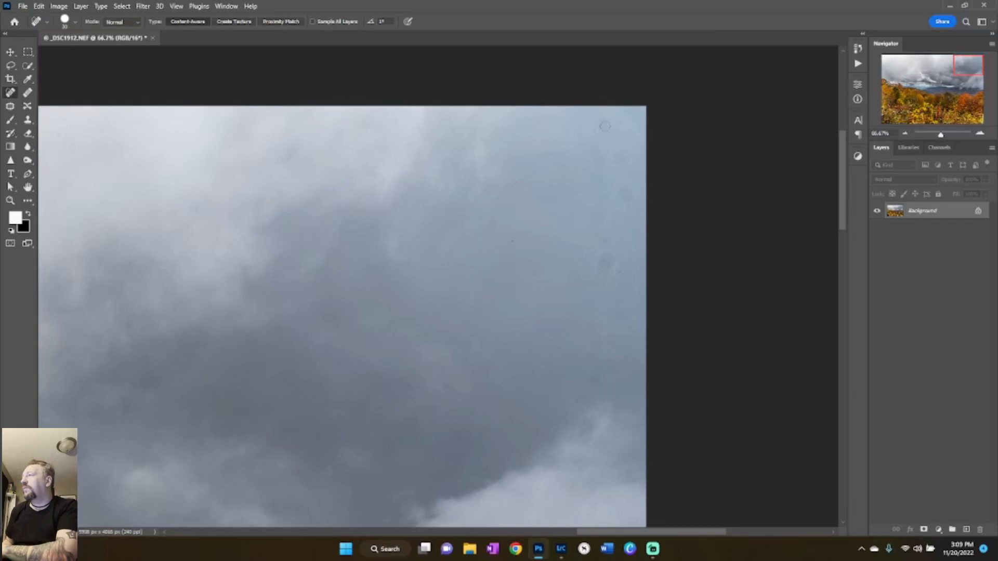
Paint the Spot Healing Brush over the faint marks in the blue-grey sky near the photo's upper-right corner.
{"action": "mouse_move", "coordinate": [597, 121]}
{"action": "left_mouse_down"}
{"action": "mouse_move", "coordinate": [620, 128]}
{"action": "mouse_move", "coordinate": [598, 164]}
{"action": "left_mouse_up"}
{"action": "left_click", "coordinate": [601, 132]}
{"action": "left_click", "coordinate": [598, 155]}
{"action": "left_click", "coordinate": [597, 145]}
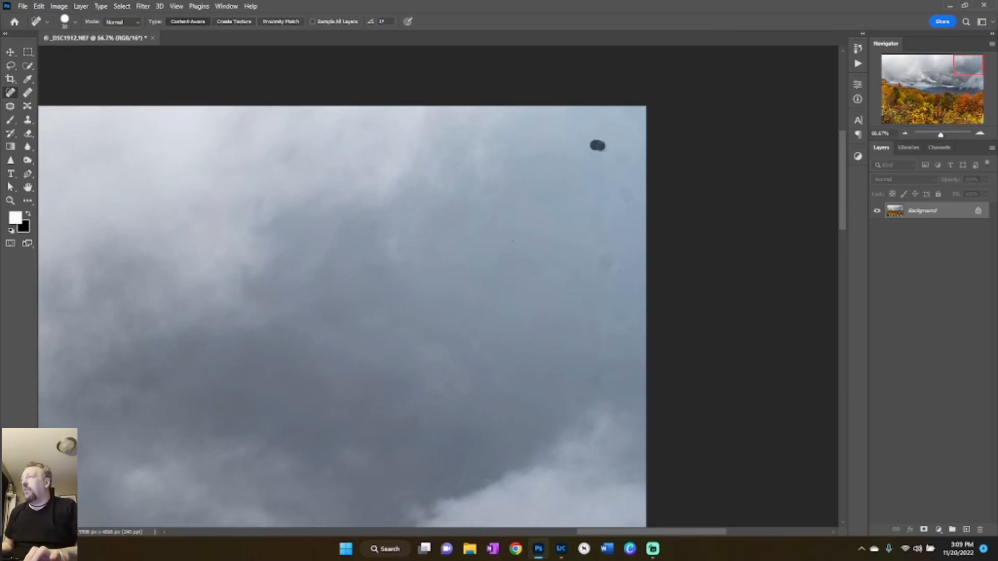
Heal away the tiny dark speck in the blue-grey sky and the faint marks down the upper part of the photo's right edge.
{"action": "scroll", "coordinate": [604, 147], "scroll_direction": "down", "scroll_amount": 1}
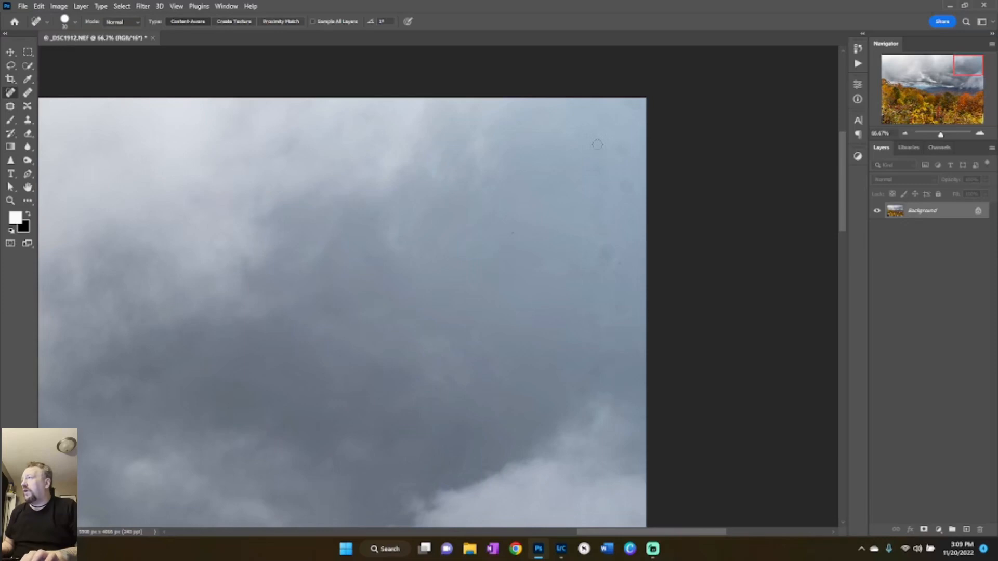
{"action": "left_click", "coordinate": [517, 237]}
{"action": "left_click", "coordinate": [607, 123]}
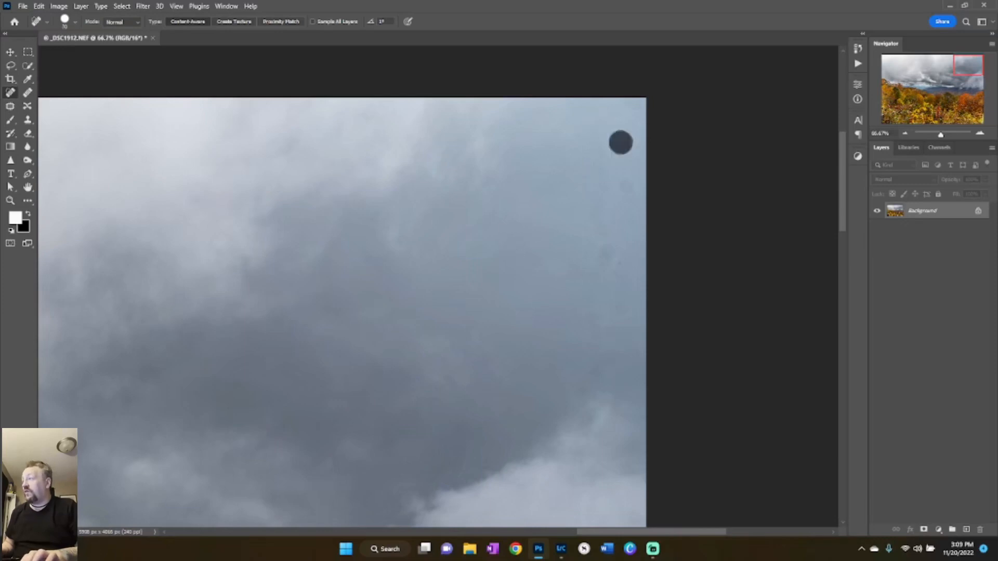
{"action": "left_click_drag", "start_coordinate": [602, 137], "coordinate": [598, 236]}
{"action": "left_click", "coordinate": [605, 251]}
{"action": "left_click", "coordinate": [622, 260]}
Heal the remaining faint marks along the photo's right edge, just above the pale cloud.
{"action": "left_click", "coordinate": [619, 309]}
{"action": "left_click", "coordinate": [597, 333]}
{"action": "left_click", "coordinate": [613, 333]}
{"action": "left_click", "coordinate": [600, 361]}
{"action": "left_click", "coordinate": [594, 383]}
{"action": "left_click", "coordinate": [617, 360]}
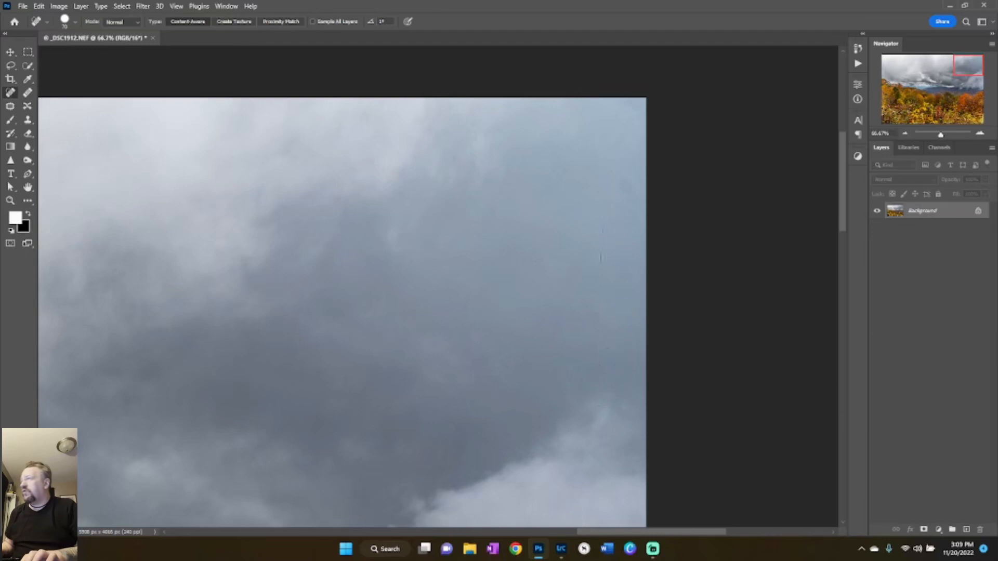
Heal the leftover dark smudges and streaks in the sky near the photo's upper-right corner.
{"action": "left_click", "coordinate": [627, 190]}
{"action": "left_click", "coordinate": [616, 147]}
{"action": "left_click", "coordinate": [604, 146]}
{"action": "left_click", "coordinate": [584, 133]}
{"action": "left_click", "coordinate": [595, 126]}
{"action": "left_click", "coordinate": [601, 129]}
{"action": "scroll", "coordinate": [496, 278], "scroll_direction": "down", "scroll_amount": 1}
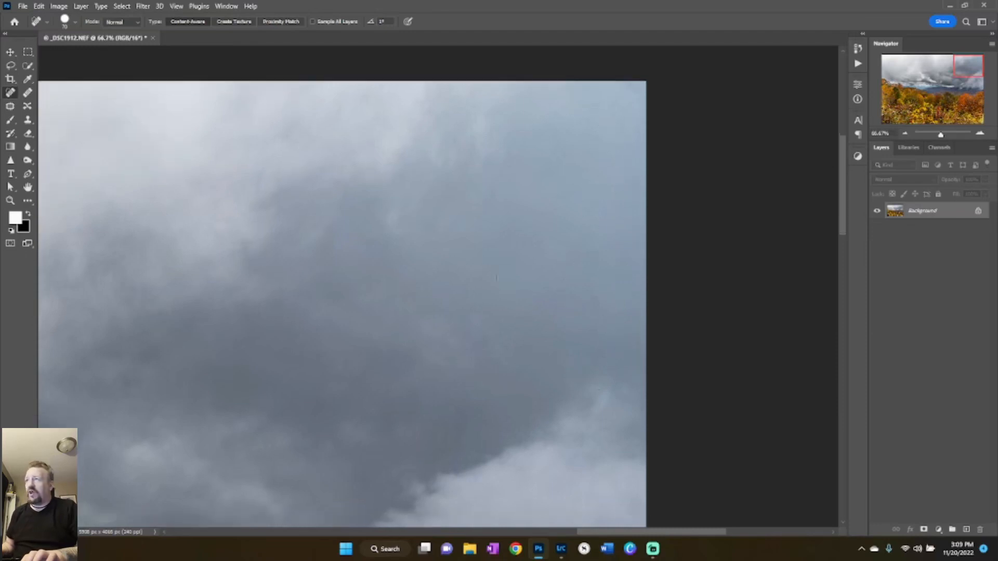
{"action": "scroll", "coordinate": [583, 213], "scroll_direction": "down", "scroll_amount": 1}
{"action": "left_click", "coordinate": [602, 100]}
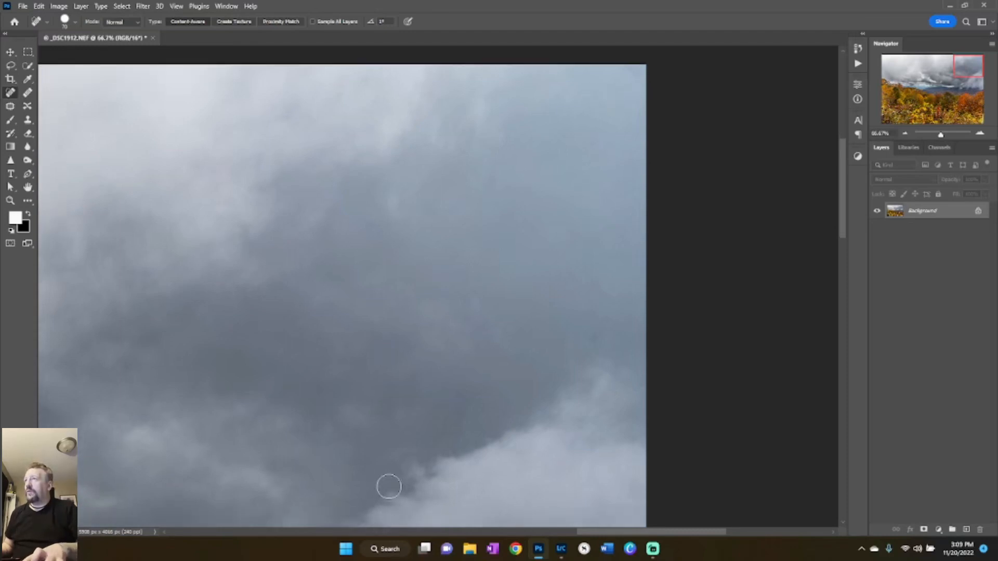
{"action": "key", "text": "shift+alt+c"}
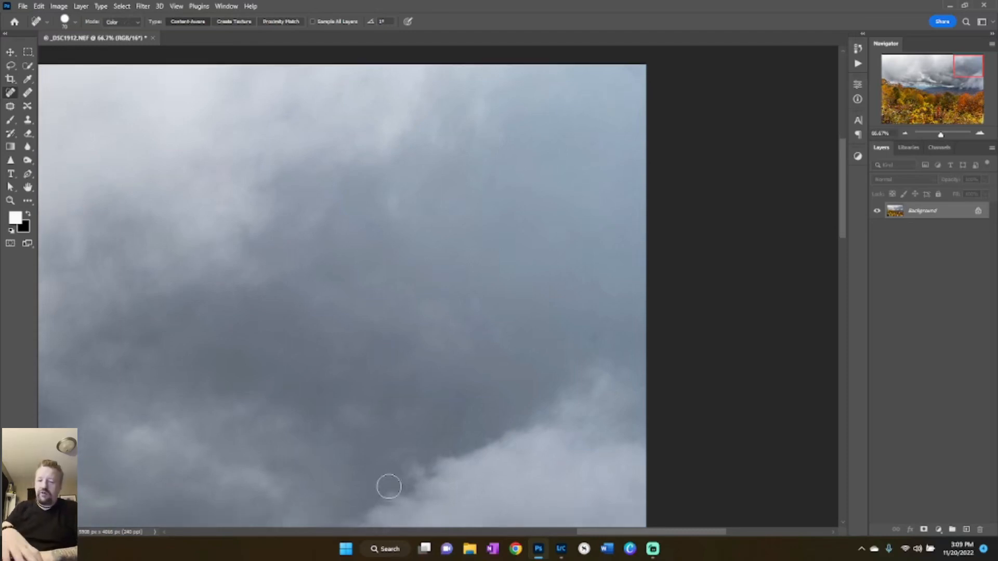
Open the whole photo in the Nik Collection's Color Efex Pro 4 filter.
{"action": "scroll", "coordinate": [332, 358], "scroll_direction": "down", "scroll_amount": 1}
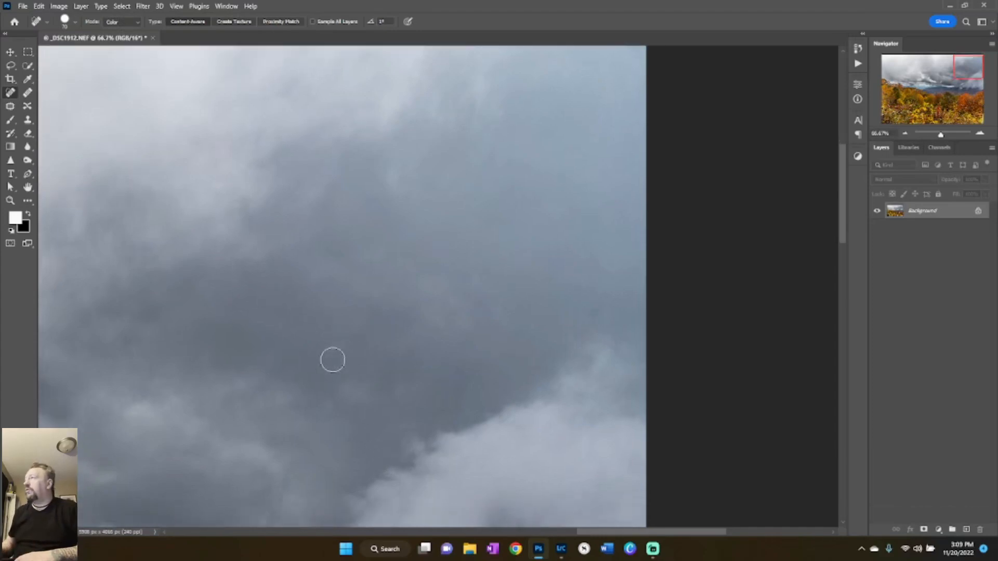
{"action": "key", "text": "ctrl+0"}
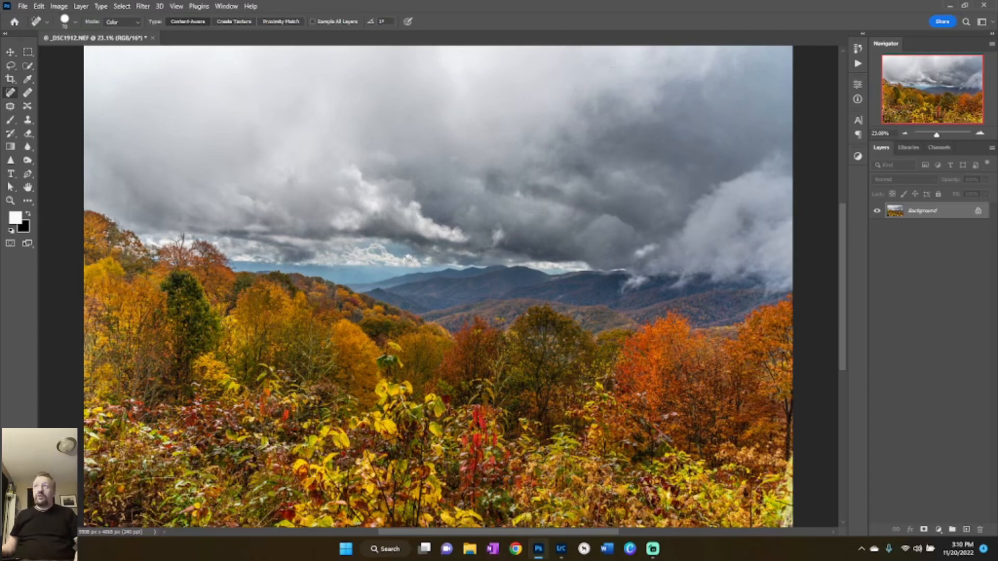
{"action": "left_click", "coordinate": [176, 8]}
{"action": "mouse_move", "coordinate": [142, 6]}
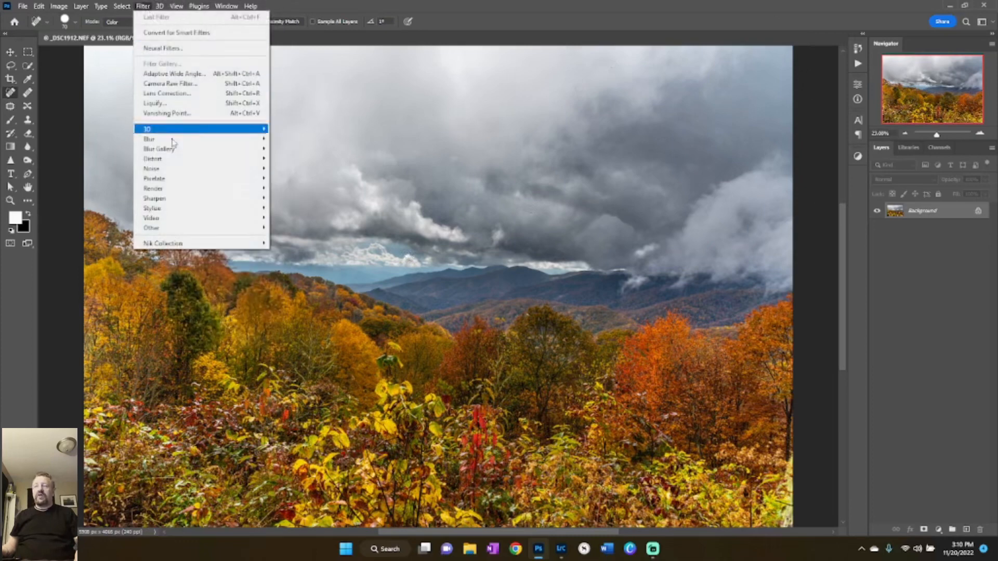
{"action": "mouse_move", "coordinate": [192, 243]}
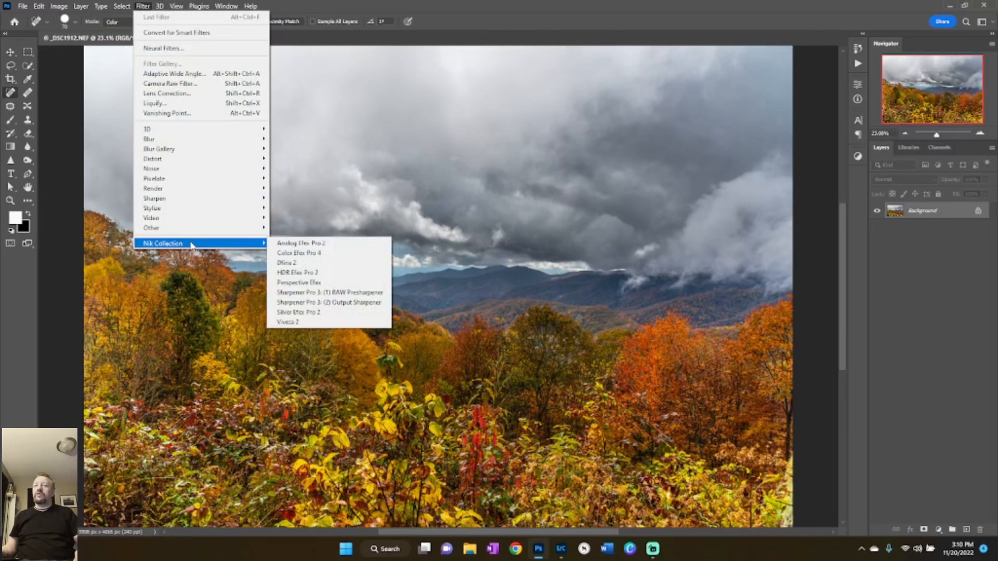
{"action": "left_click", "coordinate": [289, 253]}
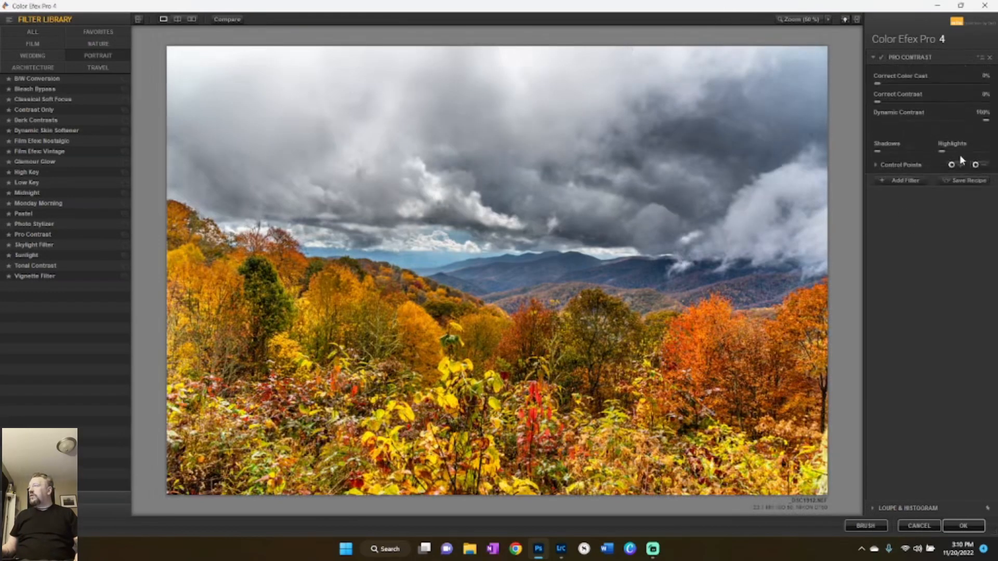
Try the Pro Contrast filter with Dynamic Contrast at 0% and Correct Color Cast at 100%.
{"action": "left_click_drag", "start_coordinate": [985, 121], "coordinate": [843, 129]}
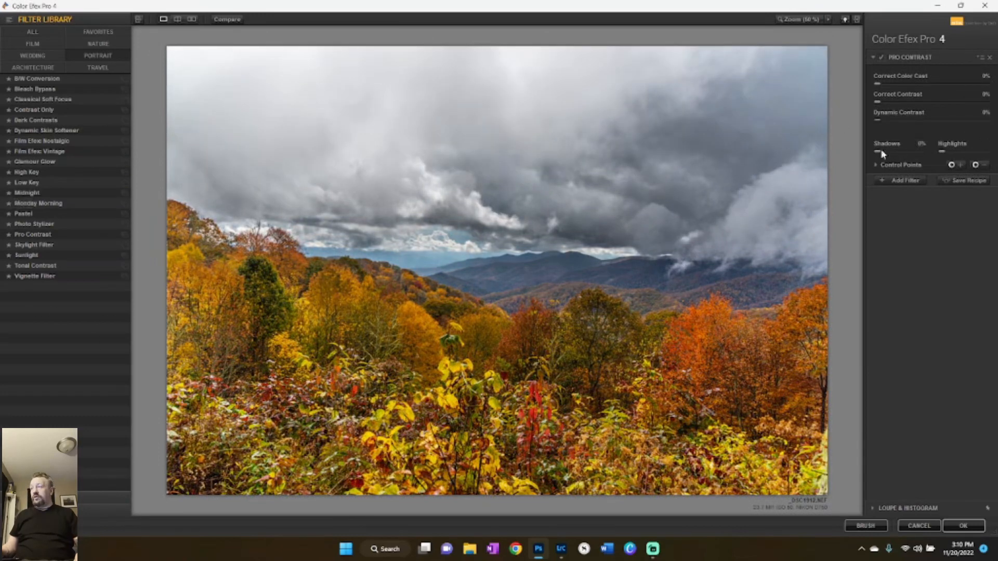
{"action": "left_click_drag", "start_coordinate": [879, 87], "coordinate": [988, 96]}
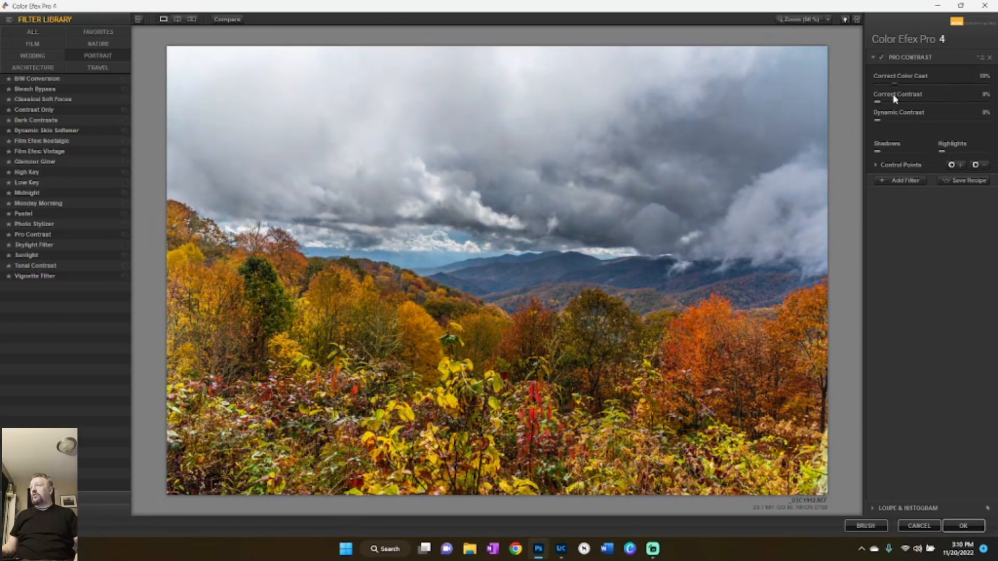
{"action": "mouse_move", "coordinate": [991, 93]}
{"action": "left_mouse_down"}
{"action": "mouse_move", "coordinate": [871, 103]}
{"action": "mouse_move", "coordinate": [995, 99]}
{"action": "left_mouse_up"}
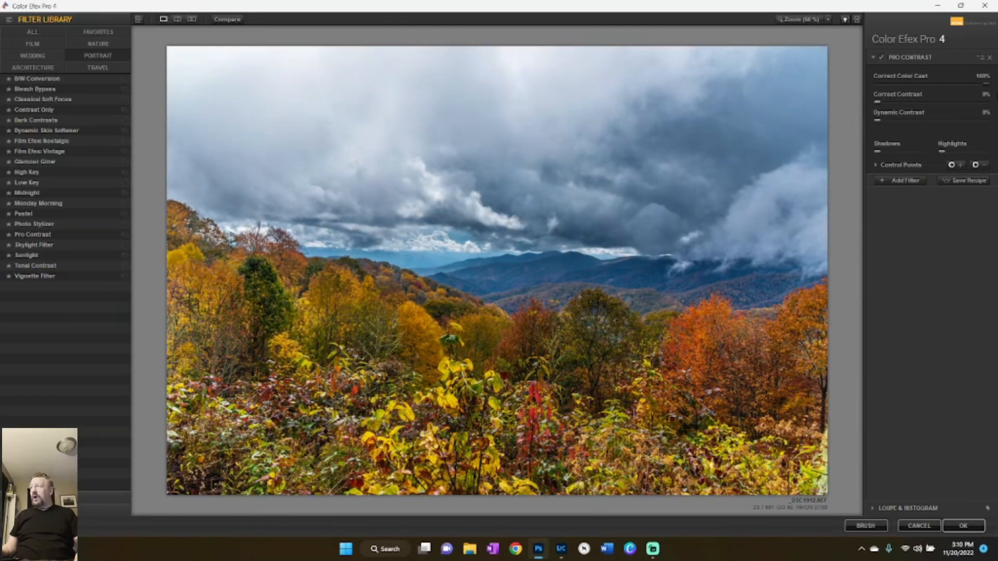
Set Correct Color Cast to 0% and Dynamic Contrast to about 66%, and apply the Pro Contrast filter to the photo.
{"action": "left_click_drag", "start_coordinate": [990, 99], "coordinate": [943, 132]}
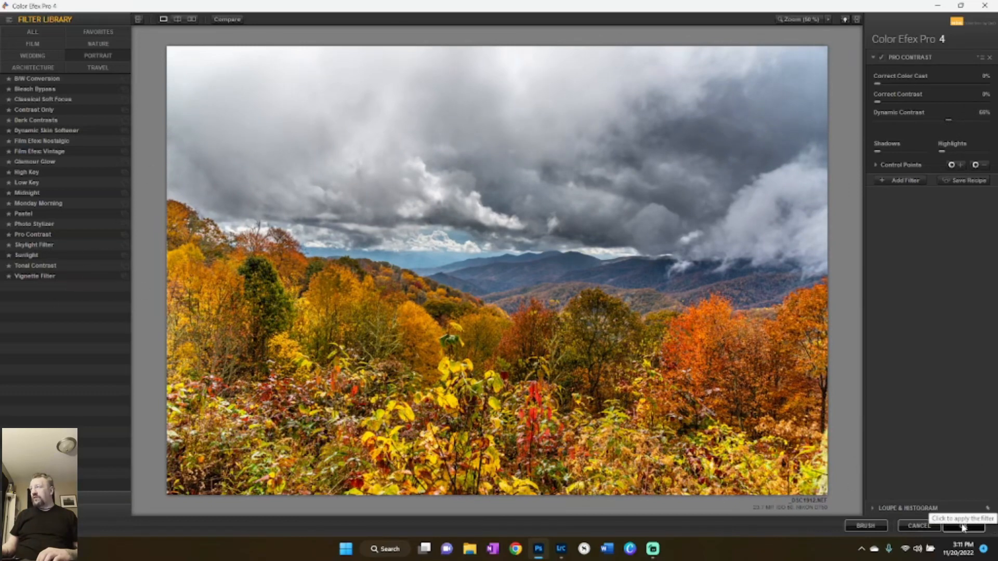
{"action": "mouse_move", "coordinate": [942, 151]}
{"action": "left_mouse_down"}
{"action": "mouse_move", "coordinate": [993, 157]}
{"action": "mouse_move", "coordinate": [938, 157]}
{"action": "left_mouse_up"}
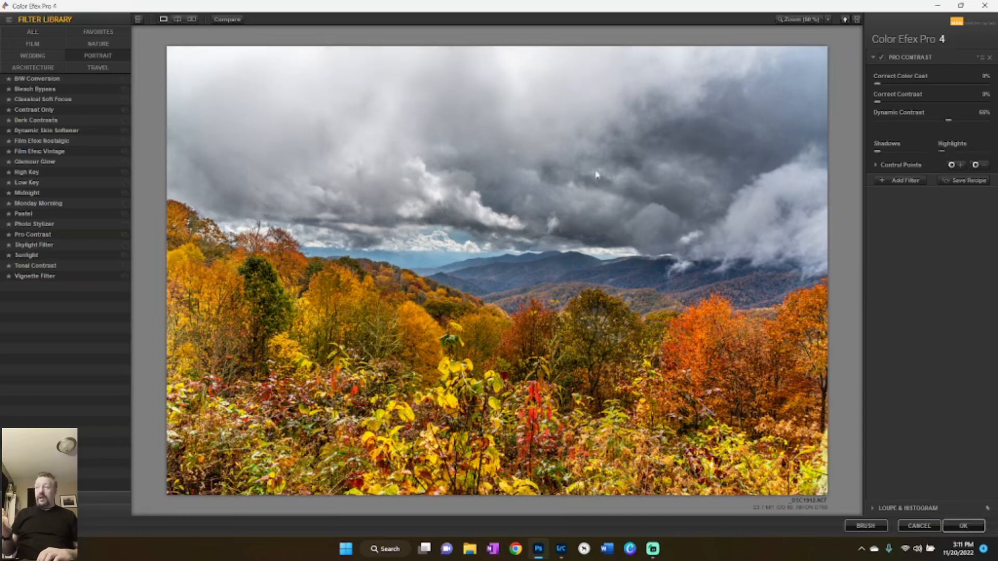
{"action": "left_click", "coordinate": [921, 527]}
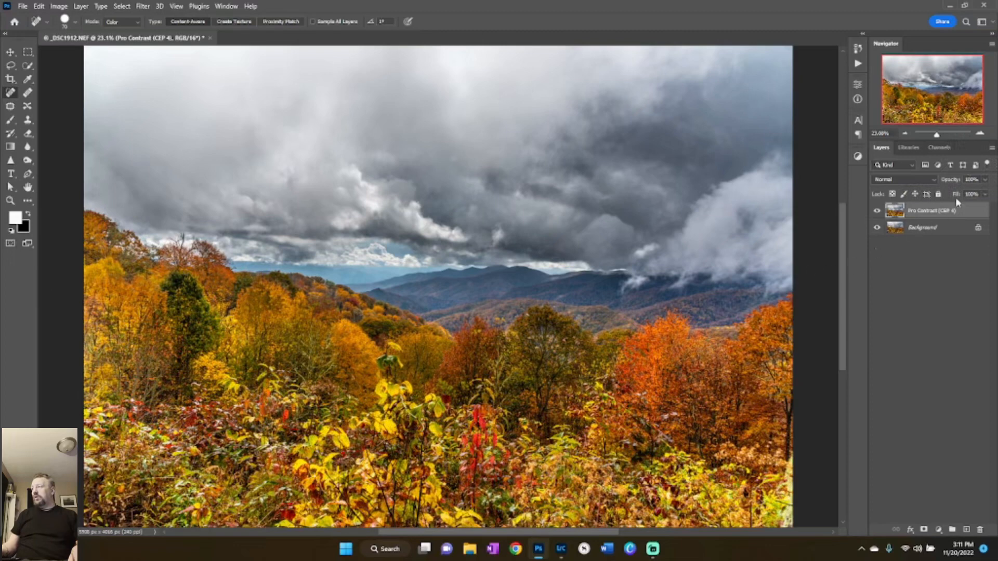
Add a Brightness/Contrast adjustment layer above the Pro Contrast layer and lower its brightness to about -17.
{"action": "left_click", "coordinate": [991, 149]}
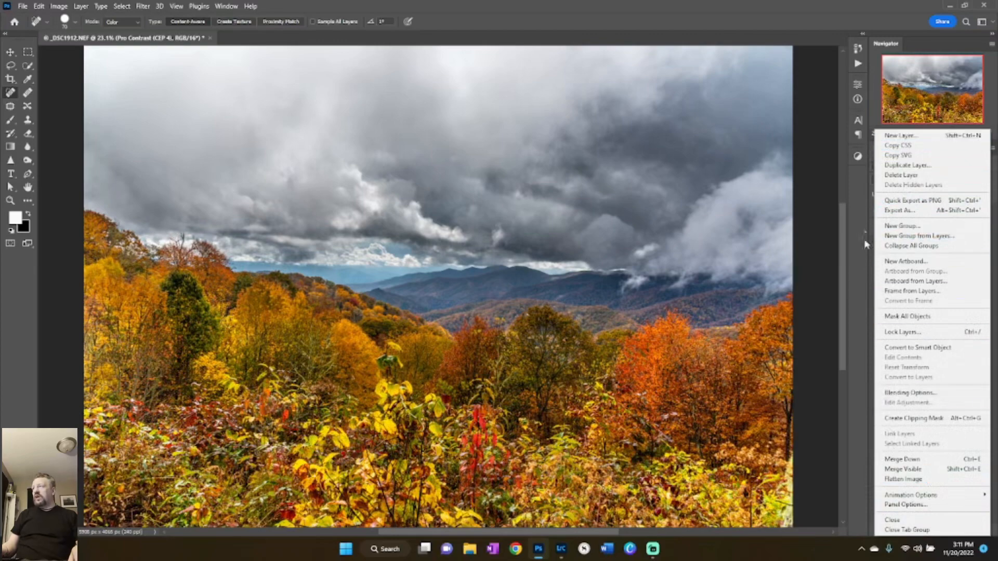
{"action": "left_click", "coordinate": [860, 151]}
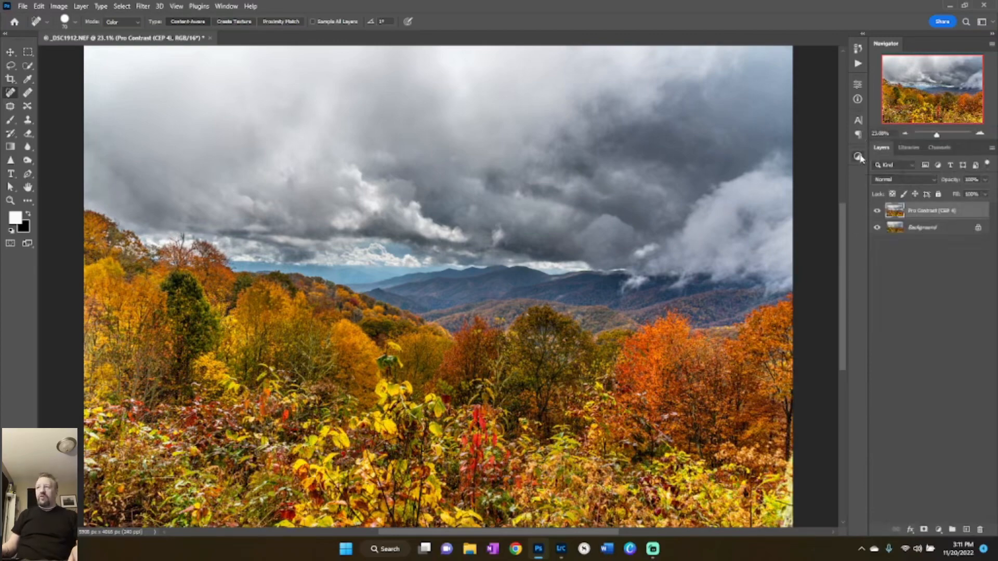
{"action": "left_click", "coordinate": [859, 156]}
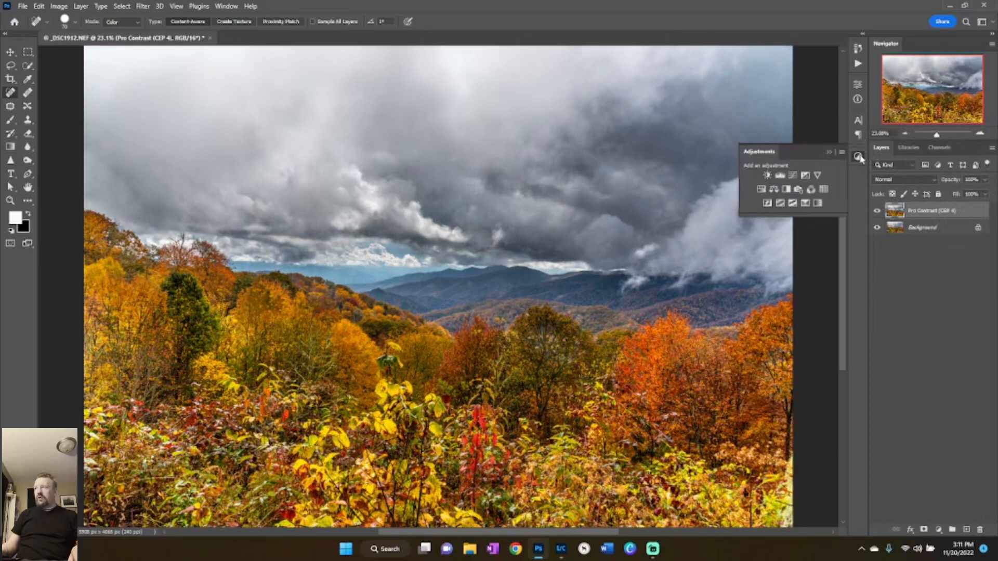
{"action": "left_click", "coordinate": [767, 175]}
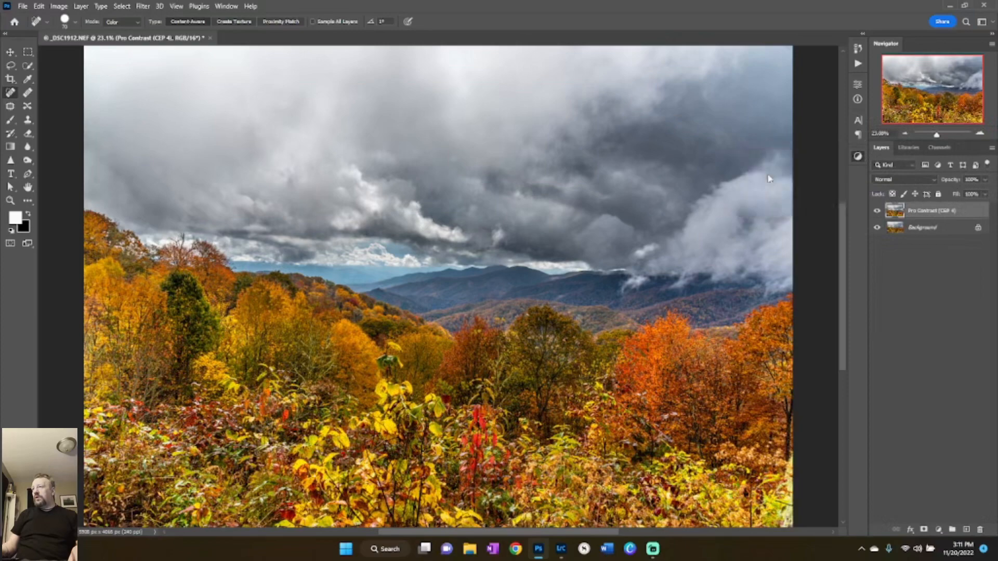
{"action": "mouse_move", "coordinate": [783, 146]}
{"action": "left_mouse_down"}
{"action": "mouse_move", "coordinate": [773, 151]}
{"action": "mouse_move", "coordinate": [779, 145]}
{"action": "left_mouse_up"}
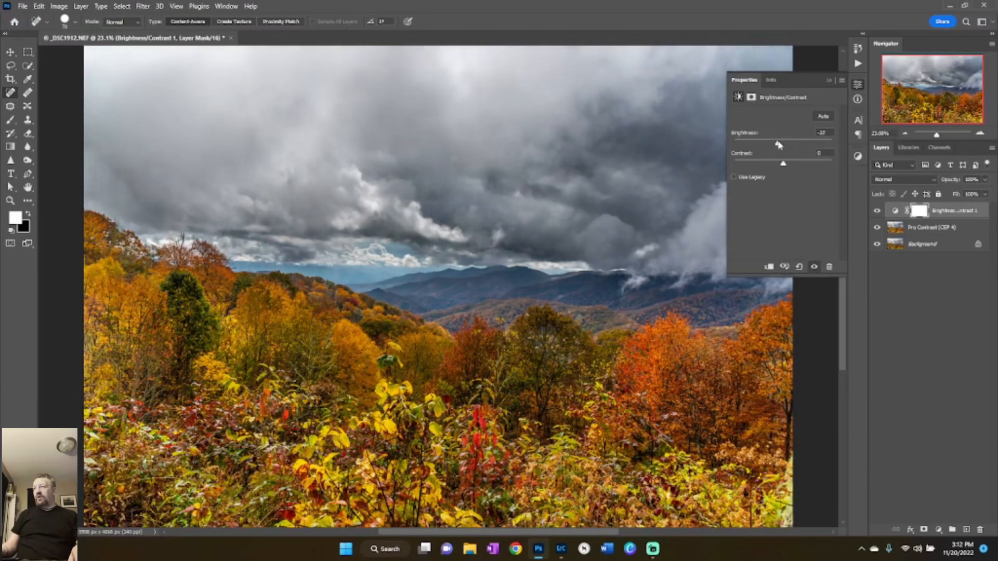
{"action": "left_click", "coordinate": [830, 81]}
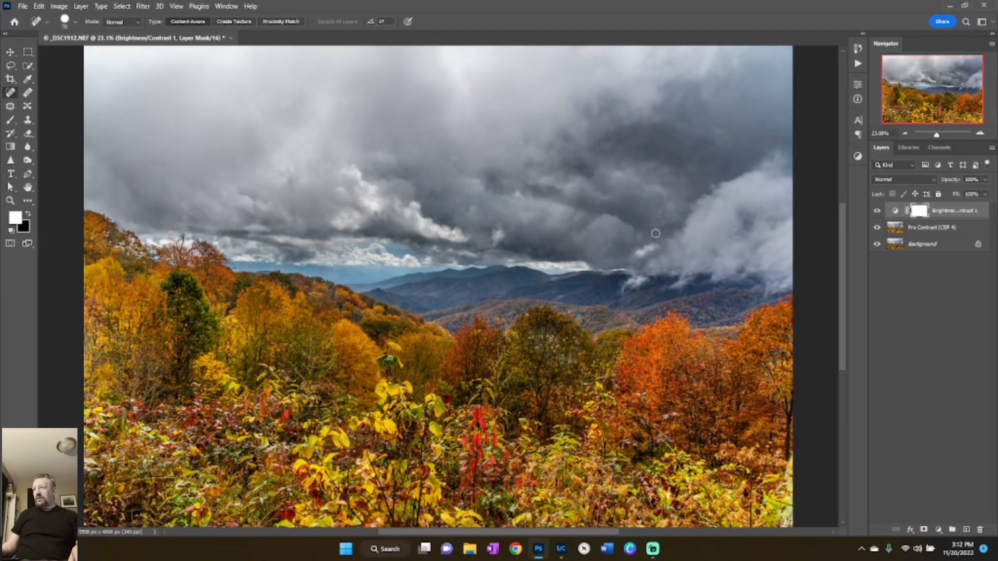
Compare the photo with and without the brightness adjustment, and flatten all layers into one background image.
{"action": "left_click", "coordinate": [873, 211]}
{"action": "left_click", "coordinate": [874, 211]}
{"action": "left_click", "coordinate": [991, 147]}
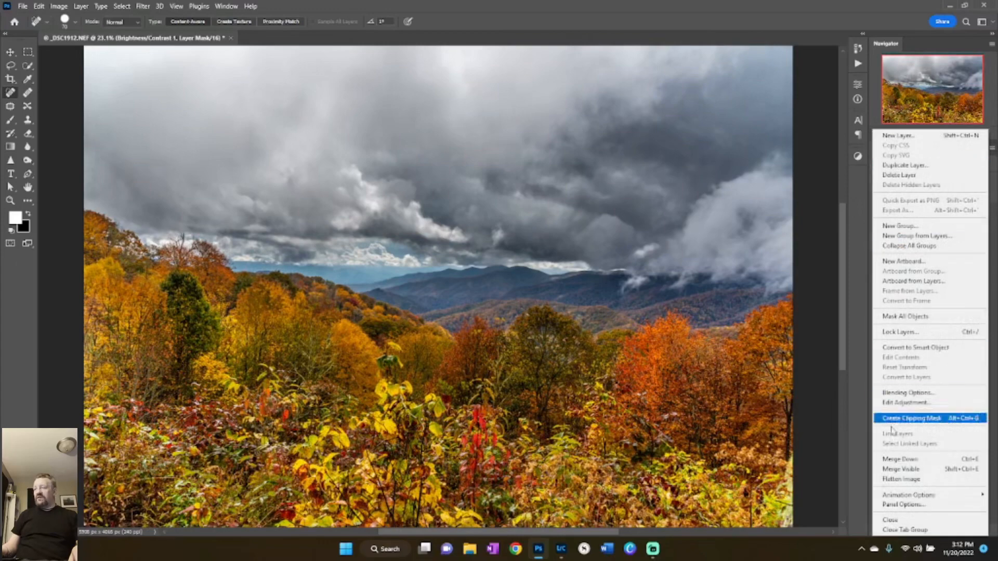
{"action": "left_click", "coordinate": [892, 478]}
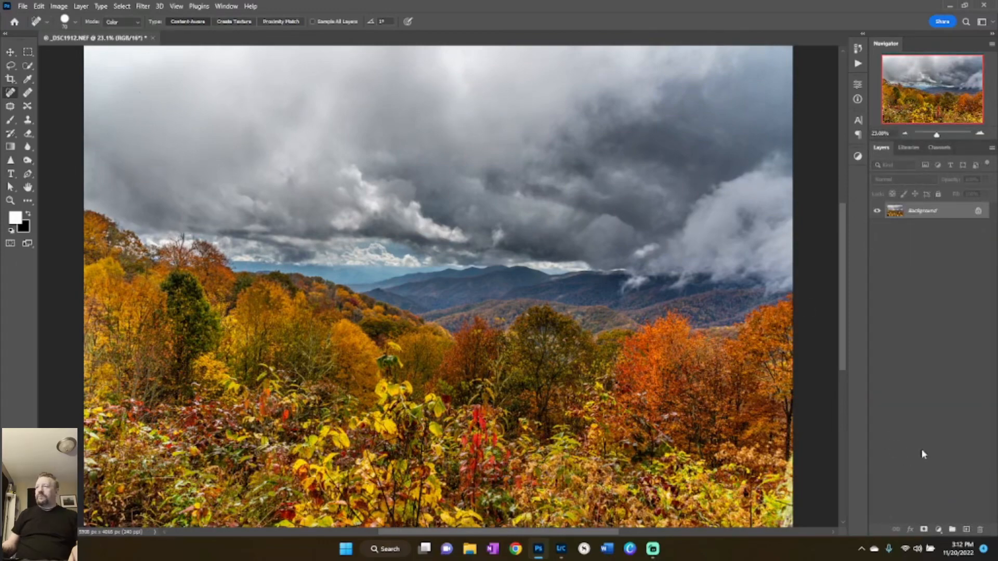